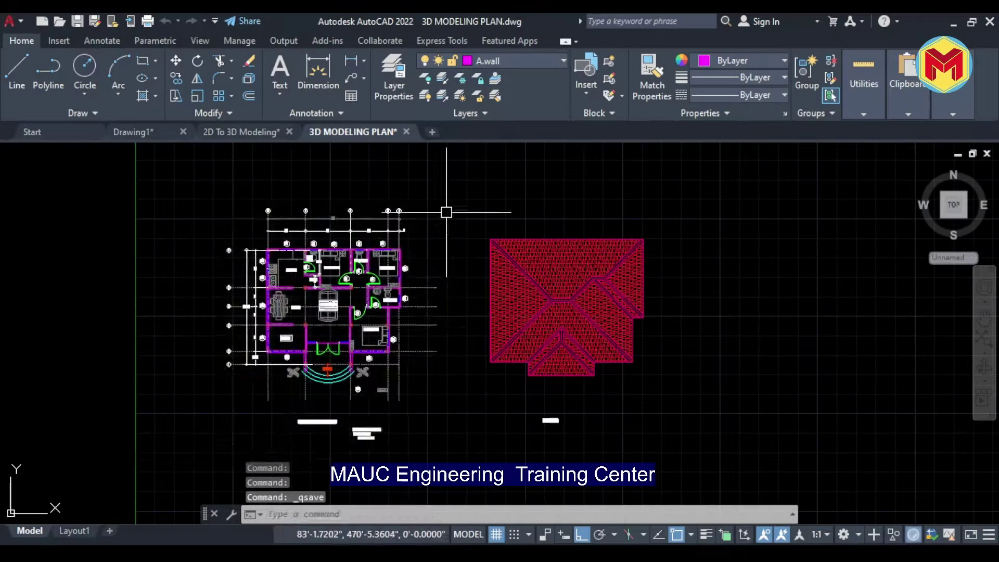
Place the copied floor plan and switch to the SW Isometric view
{"action": "left_click", "coordinate": [711, 423]}
{"action": "key", "text": "Return"}
{"action": "left_click", "coordinate": [36, 153]}
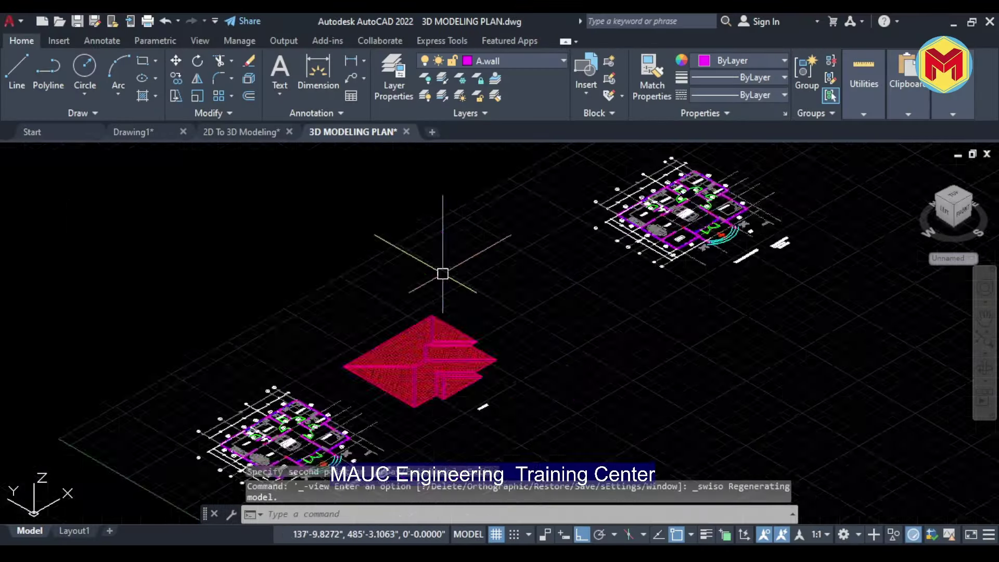
{"action": "left_click", "coordinate": [63, 234]}
Isolate the S.COll column layer and turn FILL off
{"action": "scroll", "coordinate": [217, 320], "scroll_direction": "up", "scroll_amount": 5}
{"action": "left_click", "coordinate": [217, 320]}
{"action": "key", "text": "Return"}
{"action": "scroll", "coordinate": [484, 234], "scroll_direction": "down", "scroll_amount": 5}
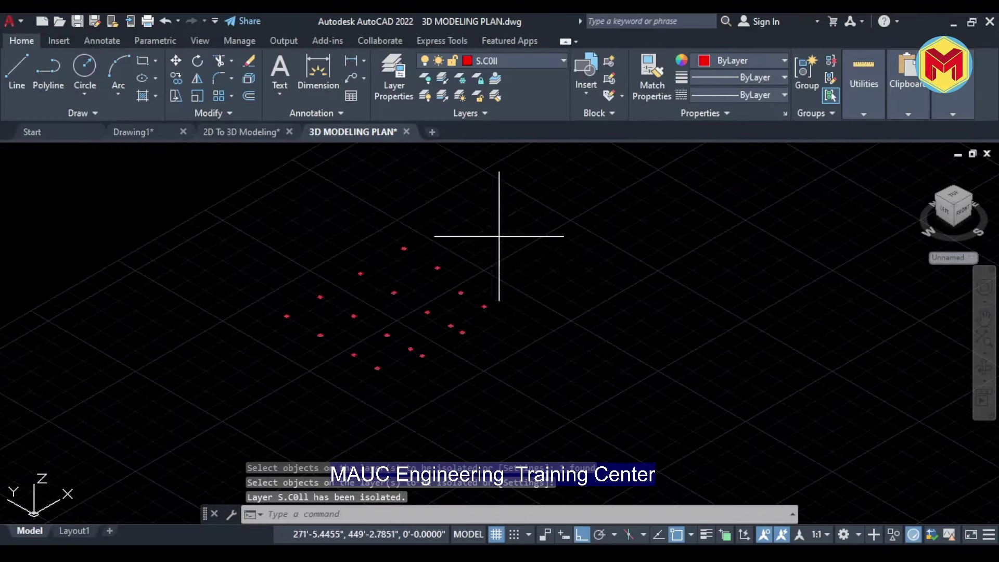
{"action": "type", "text": "fill off"}
{"action": "key", "text": "Return"}
{"action": "key", "text": "Return"}
Select all column outlines for extrusion, then restore hidden layers with LAYUNISO
{"action": "left_click_drag", "start_coordinate": [229, 218], "coordinate": [573, 433]}
{"action": "key", "text": "Return"}
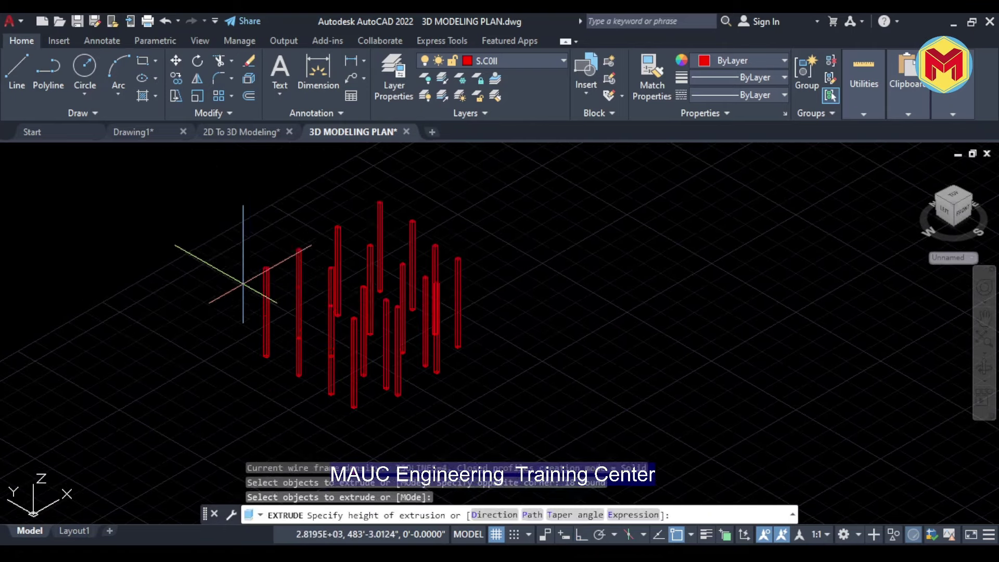
{"action": "scroll", "coordinate": [249, 278], "scroll_direction": "up", "scroll_amount": 3}
{"action": "scroll", "coordinate": [365, 234], "scroll_direction": "up", "scroll_amount": 3}
{"action": "scroll", "coordinate": [464, 185], "scroll_direction": "down", "scroll_amount": 5}
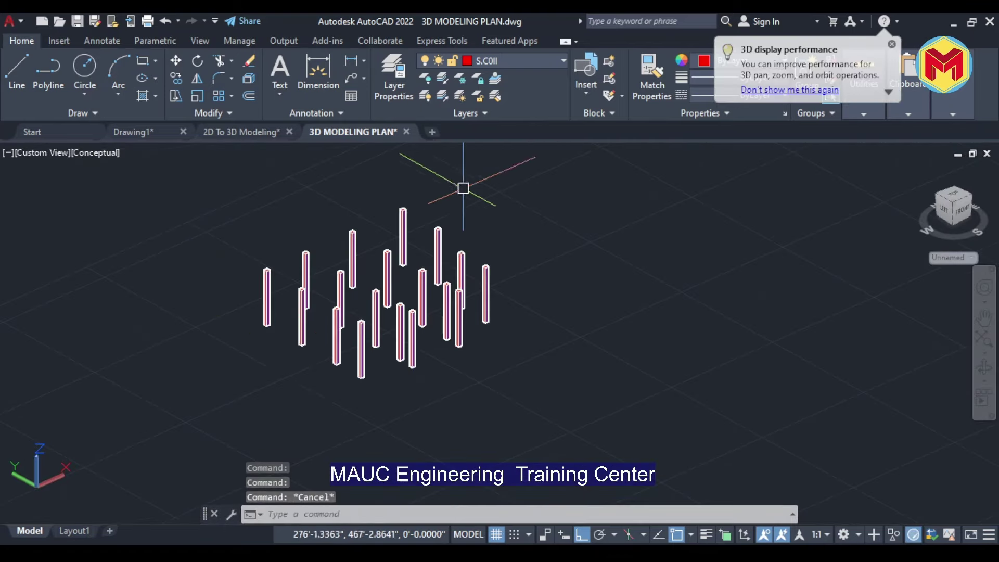
{"action": "type", "text": "layuniso"}
{"action": "key", "text": "Return"}
{"action": "scroll", "coordinate": [300, 329], "scroll_direction": "up", "scroll_amount": 5}
Switch to the 3D Modeling workspace and start Polysolid from the Box dropdown
{"action": "left_click", "coordinate": [848, 538]}
{"action": "left_click", "coordinate": [812, 452]}
{"action": "left_click", "coordinate": [28, 93]}
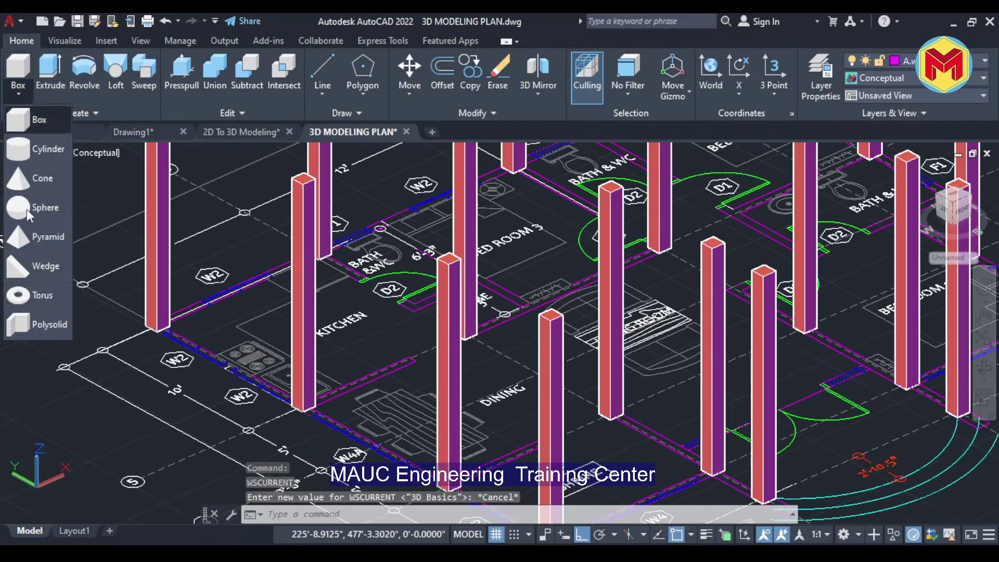
{"action": "left_click", "coordinate": [31, 322]}
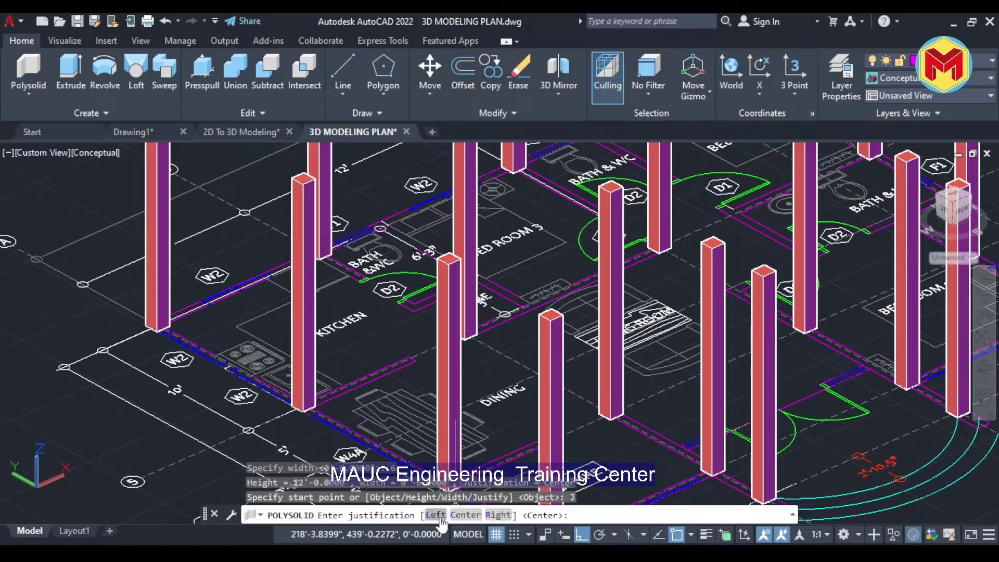
Trace the first polysolid wall run starting at a column
{"action": "left_click", "coordinate": [336, 416]}
{"action": "scroll", "coordinate": [336, 416], "scroll_direction": "up", "scroll_amount": 3}
{"action": "scroll", "coordinate": [364, 385], "scroll_direction": "up", "scroll_amount": 3}
{"action": "scroll", "coordinate": [428, 354], "scroll_direction": "up", "scroll_amount": 2}
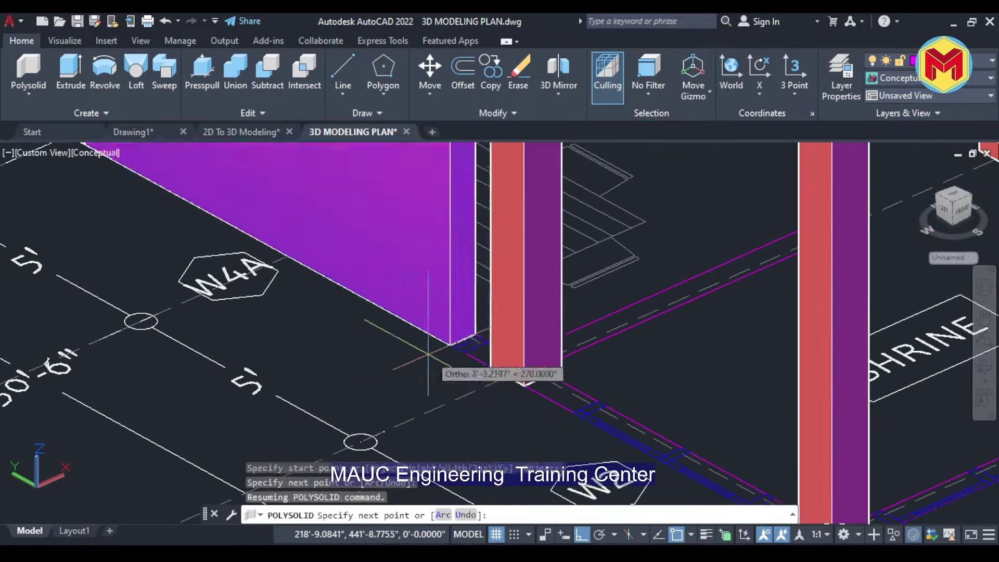
{"action": "key", "text": "Return"}
{"action": "key", "text": "Return"}
Orbit toward the doorway and complete the next wall run
{"action": "middle_click_drag", "start_coordinate": [552, 398], "coordinate": [520, 364], "text": "shift"}
{"action": "scroll", "coordinate": [521, 364], "scroll_direction": "down", "scroll_amount": 3}
{"action": "scroll", "coordinate": [504, 324], "scroll_direction": "up", "scroll_amount": 3}
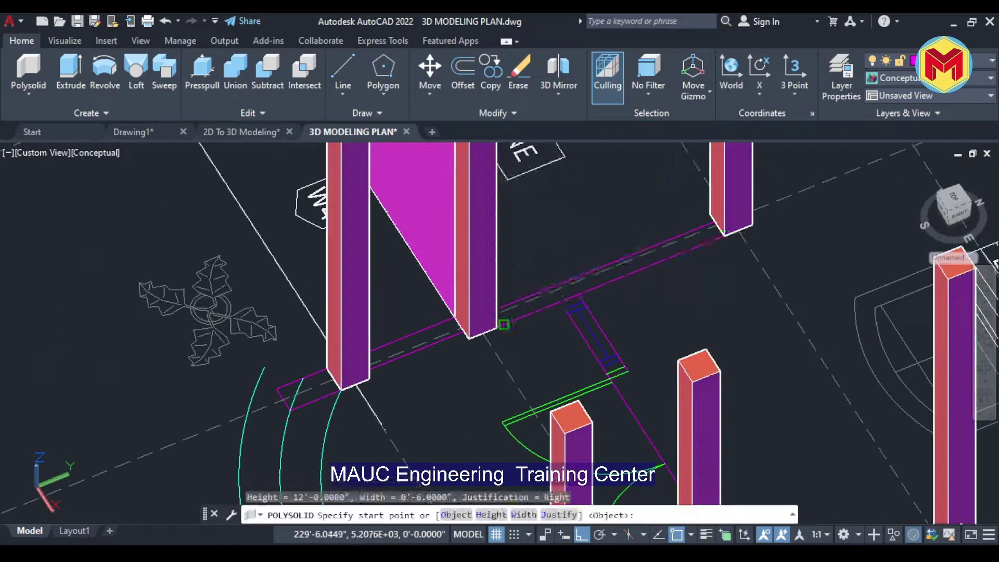
{"action": "scroll", "coordinate": [500, 325], "scroll_direction": "up", "scroll_amount": 3}
{"action": "middle_click_drag", "start_coordinate": [500, 326], "coordinate": [631, 328], "text": "shift"}
{"action": "scroll", "coordinate": [631, 328], "scroll_direction": "up", "scroll_amount": 3}
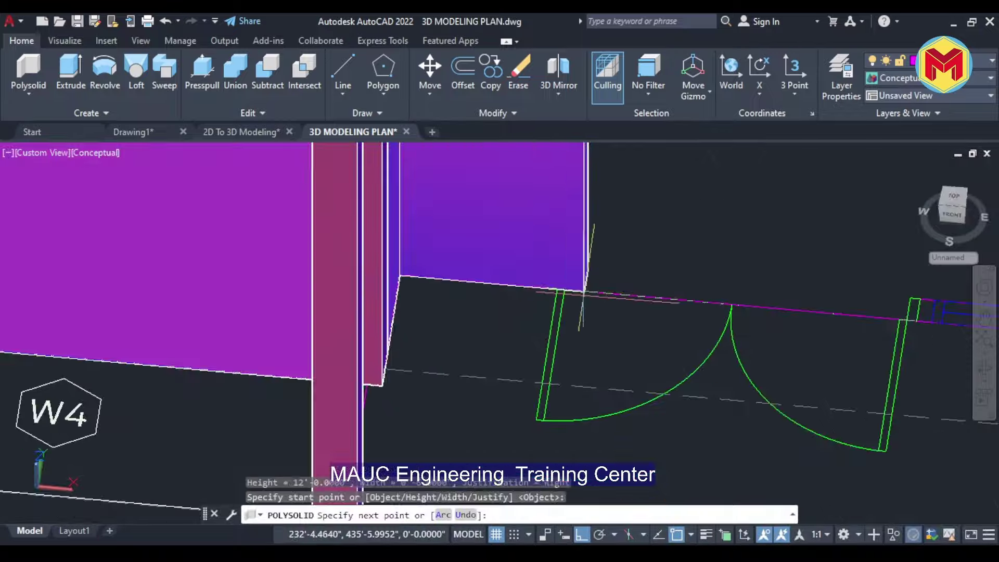
{"action": "key", "text": "Return"}
{"action": "key", "text": "Return"}
Draw walls from a new corner start point, panning along the wall lines
{"action": "middle_click_drag", "start_coordinate": [547, 412], "coordinate": [664, 268], "text": "shift"}
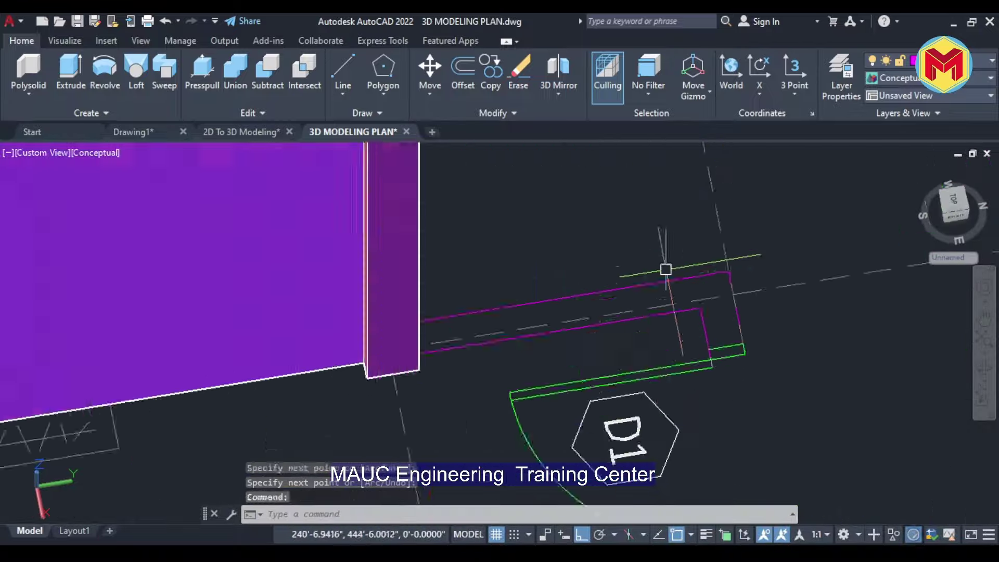
{"action": "scroll", "coordinate": [401, 394], "scroll_direction": "up", "scroll_amount": 3}
{"action": "left_click", "coordinate": [401, 394]}
{"action": "scroll", "coordinate": [652, 384], "scroll_direction": "down", "scroll_amount": 3}
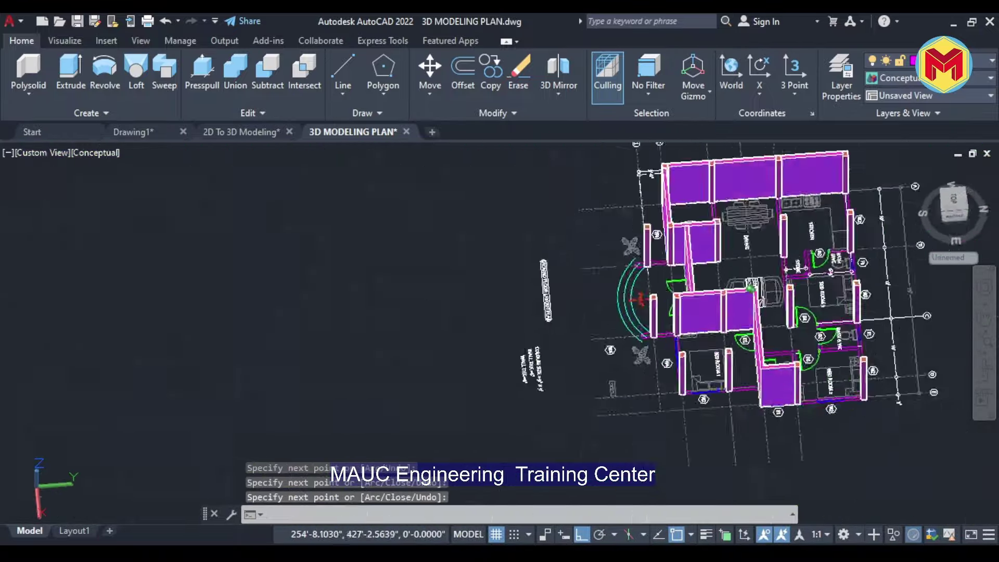
{"action": "scroll", "coordinate": [751, 287], "scroll_direction": "up", "scroll_amount": 5}
{"action": "scroll", "coordinate": [810, 349], "scroll_direction": "down", "scroll_amount": 5}
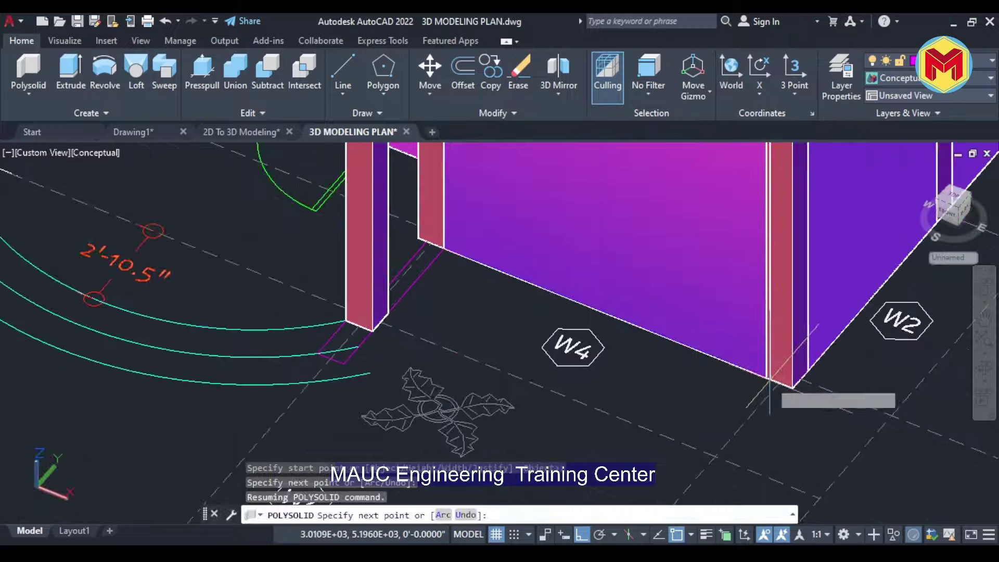
{"action": "mouse_move", "coordinate": [728, 364]}
{"action": "middle_mouse_down"}
{"action": "mouse_move", "coordinate": [645, 390]}
{"action": "mouse_move", "coordinate": [521, 292]}
{"action": "middle_mouse_up"}
{"action": "scroll", "coordinate": [645, 389], "scroll_direction": "up", "scroll_amount": 5}
{"action": "scroll", "coordinate": [573, 338], "scroll_direction": "up", "scroll_amount": 5}
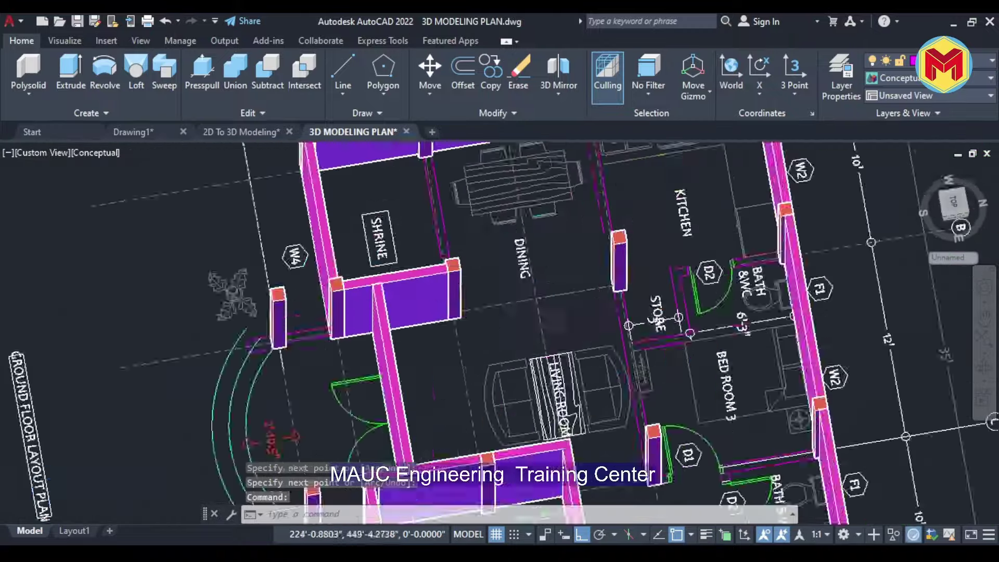
{"action": "scroll", "coordinate": [468, 281], "scroll_direction": "up", "scroll_amount": 5}
{"action": "scroll", "coordinate": [442, 276], "scroll_direction": "up", "scroll_amount": 4}
{"action": "mouse_move", "coordinate": [443, 276]}
{"action": "middle_mouse_down"}
{"action": "mouse_move", "coordinate": [401, 269]}
{"action": "mouse_move", "coordinate": [469, 312]}
{"action": "mouse_move", "coordinate": [520, 291]}
{"action": "middle_mouse_up"}
{"action": "scroll", "coordinate": [401, 269], "scroll_direction": "down", "scroll_amount": 5}
{"action": "scroll", "coordinate": [402, 269], "scroll_direction": "up", "scroll_amount": 5}
{"action": "key", "text": "Escape"}
Trace another polysolid wall run from a wall corner
{"action": "scroll", "coordinate": [713, 469], "scroll_direction": "up", "scroll_amount": 5}
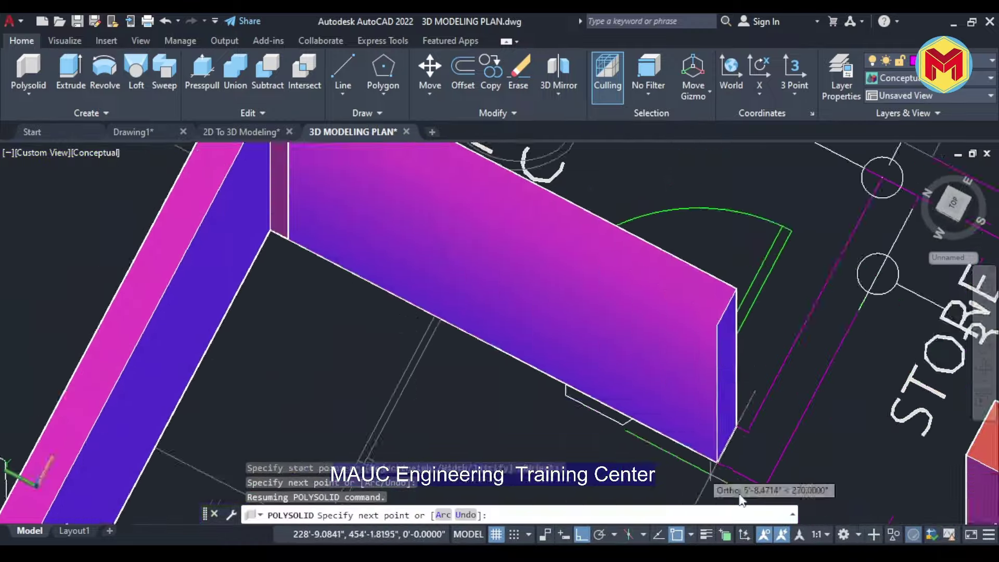
{"action": "middle_click_drag", "start_coordinate": [714, 468], "coordinate": [677, 365], "text": "shift"}
{"action": "scroll", "coordinate": [677, 364], "scroll_direction": "down", "scroll_amount": 3}
{"action": "scroll", "coordinate": [753, 345], "scroll_direction": "up", "scroll_amount": 5}
{"action": "scroll", "coordinate": [753, 345], "scroll_direction": "down", "scroll_amount": 5}
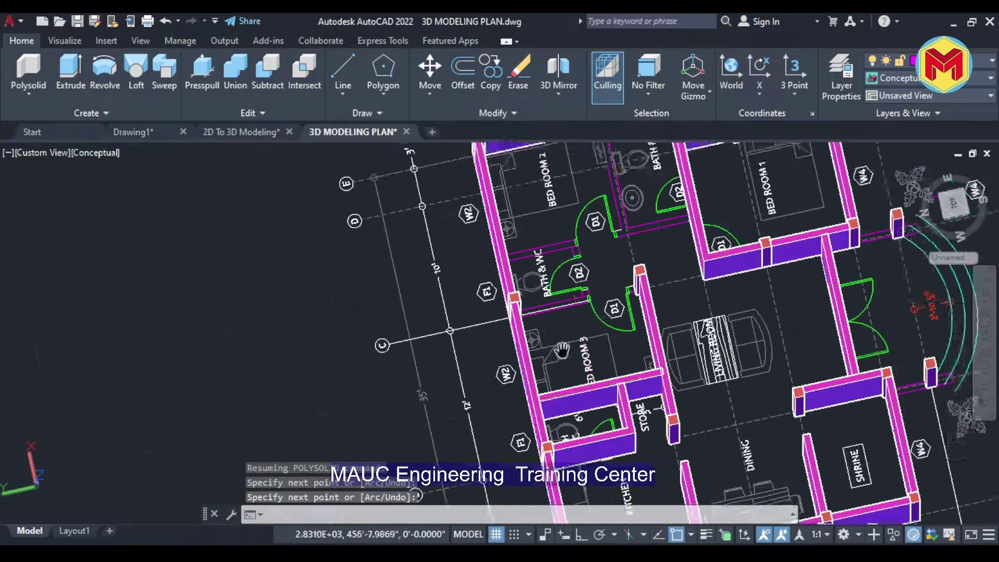
{"action": "scroll", "coordinate": [681, 382], "scroll_direction": "up", "scroll_amount": 5}
{"action": "scroll", "coordinate": [681, 382], "scroll_direction": "up", "scroll_amount": 2}
{"action": "key", "text": "Escape"}
Draw walls around the Bath & WC area and start one in Bed Room 2
{"action": "scroll", "coordinate": [705, 329], "scroll_direction": "down", "scroll_amount": 5}
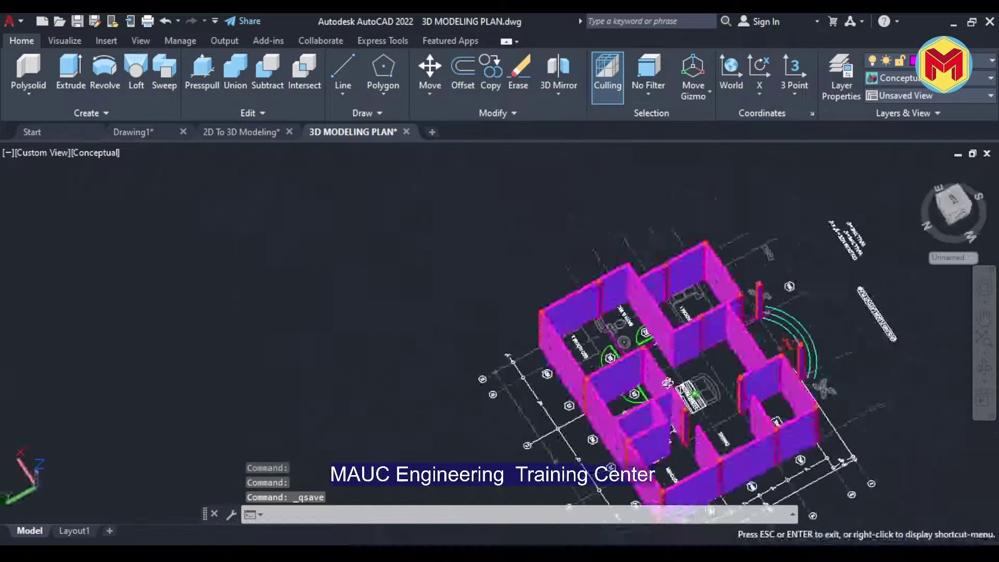
{"action": "middle_click_drag", "start_coordinate": [706, 330], "coordinate": [573, 312], "text": "shift"}
{"action": "scroll", "coordinate": [473, 242], "scroll_direction": "up", "scroll_amount": 5}
{"action": "key", "text": "Return"}
{"action": "scroll", "coordinate": [472, 242], "scroll_direction": "down", "scroll_amount": 5}
{"action": "middle_click_drag", "start_coordinate": [472, 242], "coordinate": [520, 260], "text": "shift"}
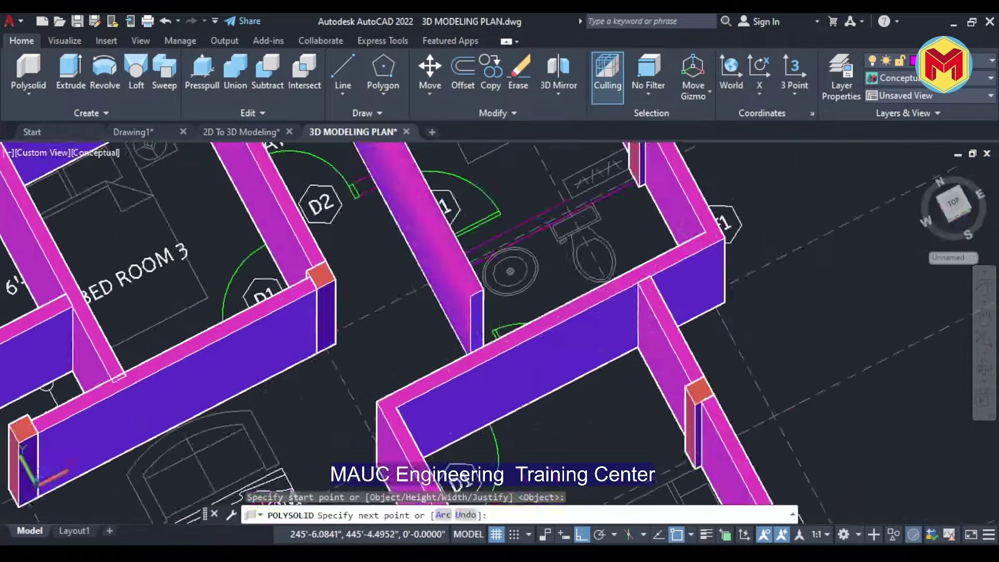
{"action": "scroll", "coordinate": [520, 260], "scroll_direction": "up", "scroll_amount": 5}
{"action": "scroll", "coordinate": [521, 261], "scroll_direction": "down", "scroll_amount": 5}
{"action": "scroll", "coordinate": [469, 364], "scroll_direction": "up", "scroll_amount": 5}
{"action": "left_click", "coordinate": [443, 431]}
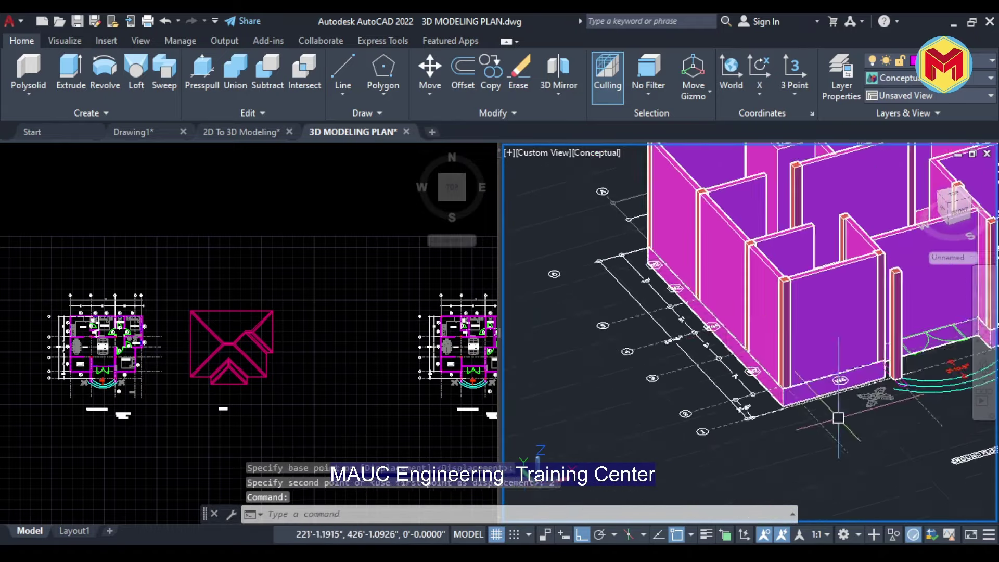
Create a new layer A-Foor with colour 150 in Layer Properties
{"action": "left_click", "coordinate": [937, 61]}
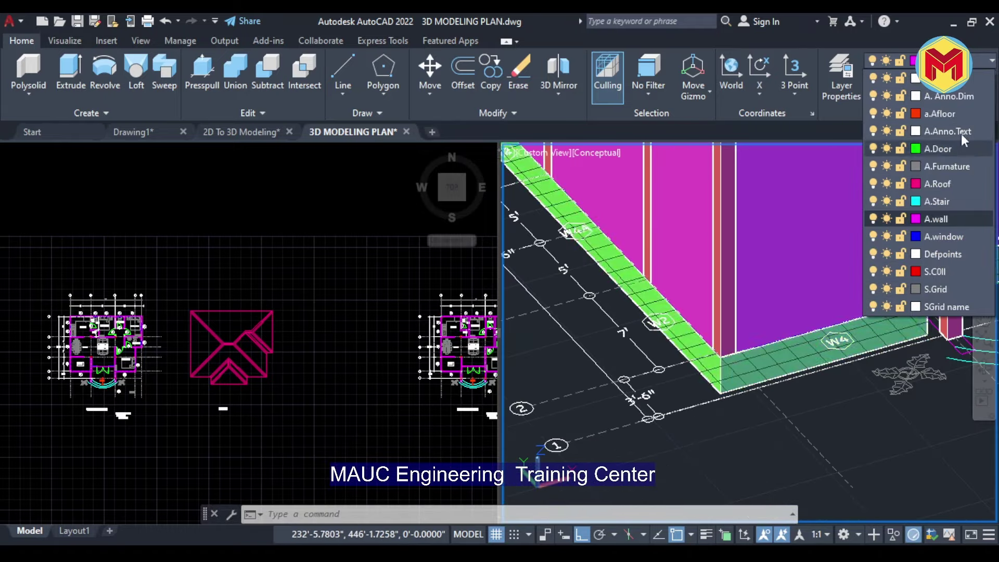
{"action": "type", "text": "la"}
{"action": "key", "text": "Return"}
{"action": "left_click", "coordinate": [159, 162]}
{"action": "type", "text": "A-Foor"}
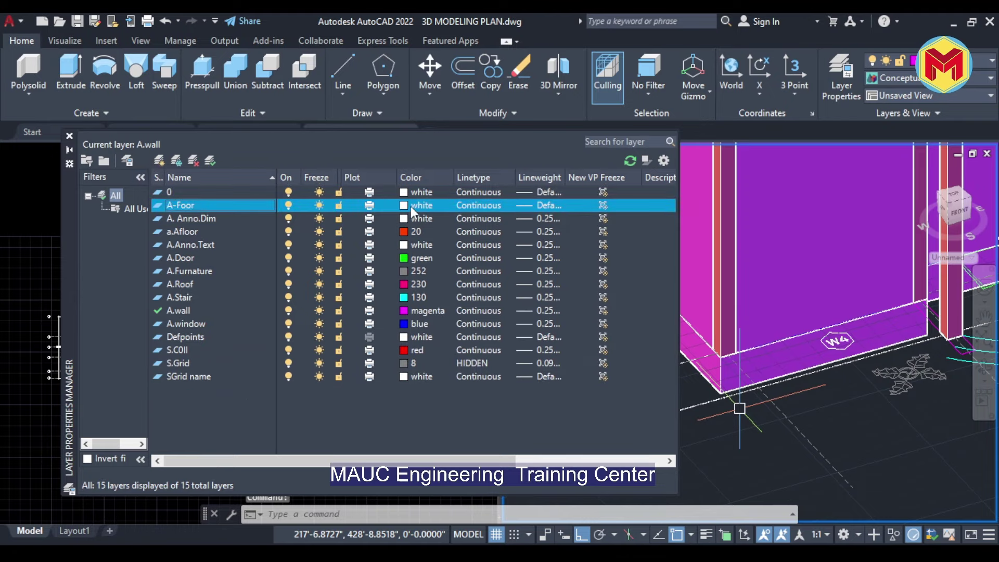
{"action": "left_click", "coordinate": [411, 206]}
{"action": "double_click", "coordinate": [676, 201]}
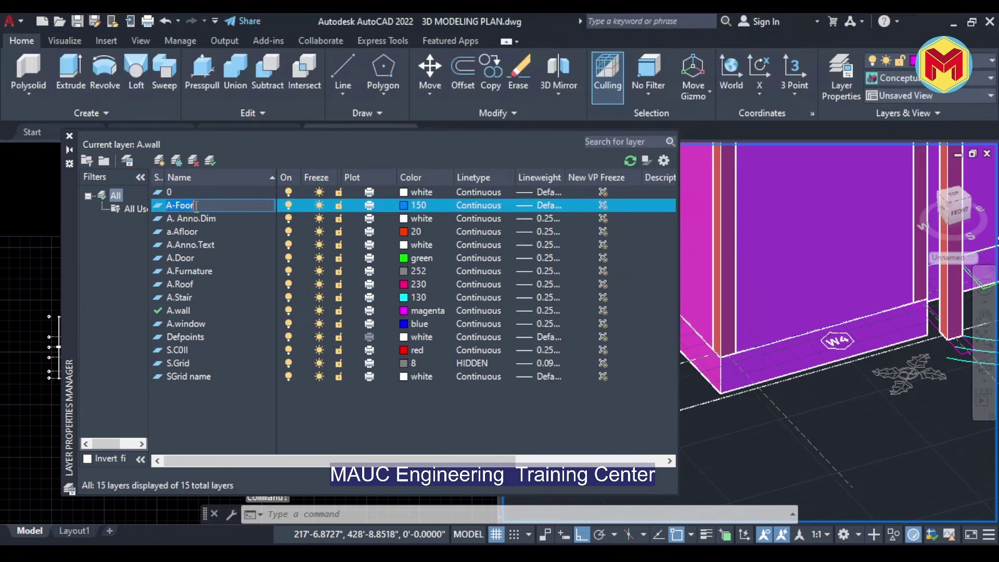
{"action": "left_click", "coordinate": [68, 135]}
Put the floor slab on layer A-Foor, save, and activate the plan viewport
{"action": "left_click", "coordinate": [931, 59]}
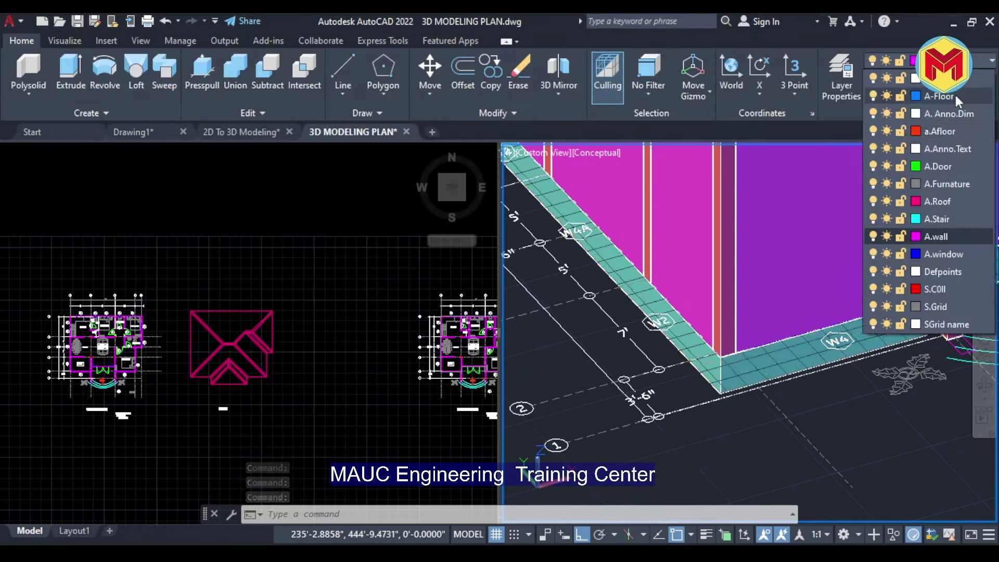
{"action": "key", "text": "ctrl+s"}
{"action": "scroll", "coordinate": [749, 312], "scroll_direction": "down", "scroll_amount": 5}
{"action": "left_click", "coordinate": [154, 275]}
{"action": "scroll", "coordinate": [154, 274], "scroll_direction": "up", "scroll_amount": 10}
Trace the entrance step outline with a polyline on the plan
{"action": "type", "text": "pl"}
{"action": "key", "text": "Return"}
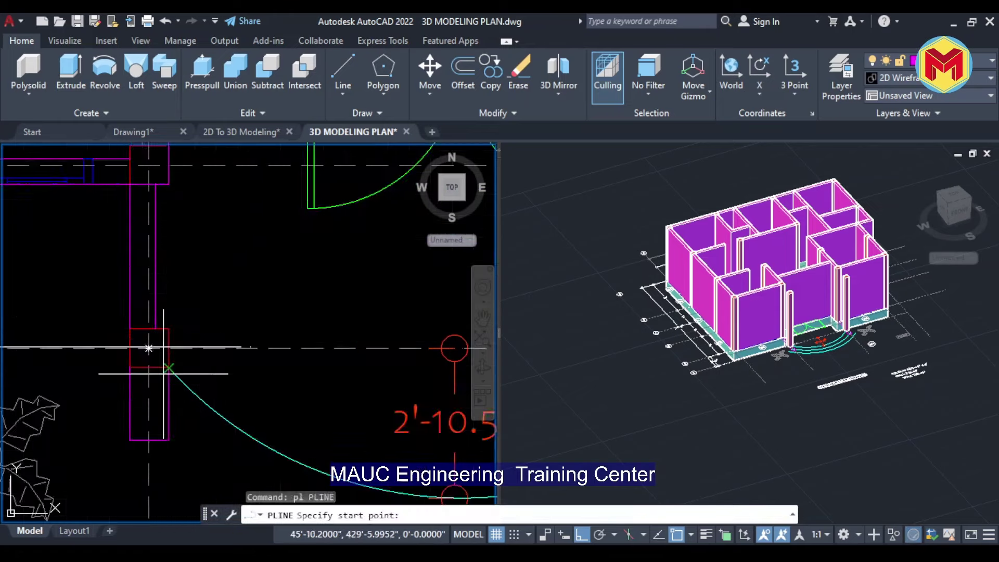
{"action": "left_click", "coordinate": [133, 442]}
{"action": "left_click", "coordinate": [154, 274]}
{"action": "scroll", "coordinate": [154, 275], "scroll_direction": "down", "scroll_amount": 5}
{"action": "scroll", "coordinate": [235, 312], "scroll_direction": "up", "scroll_amount": 5}
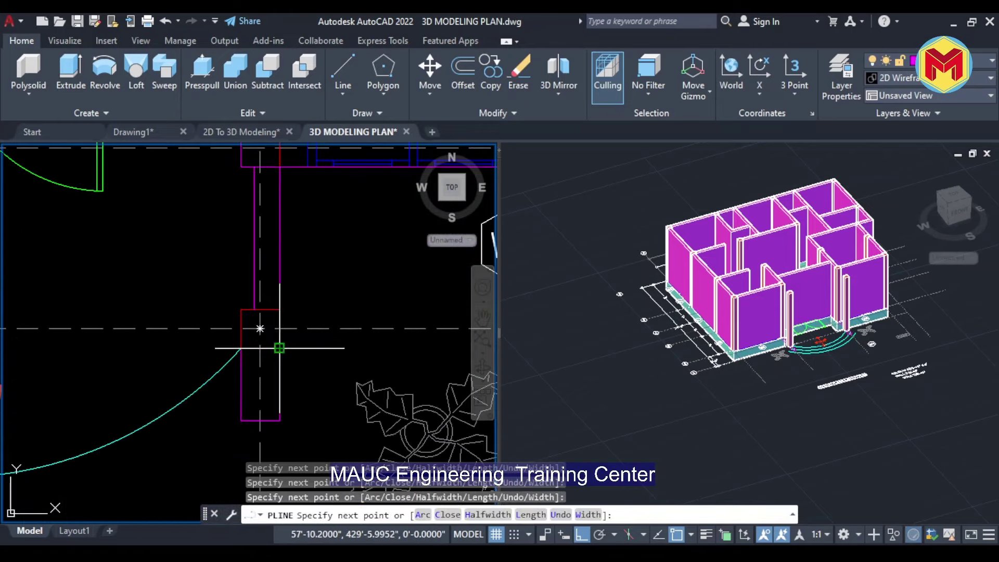
{"action": "key", "text": "Return"}
Erase the stray polyline and enter a value of 2
{"action": "left_click", "coordinate": [215, 383]}
{"action": "key", "text": "Delete"}
{"action": "type", "text": "l"}
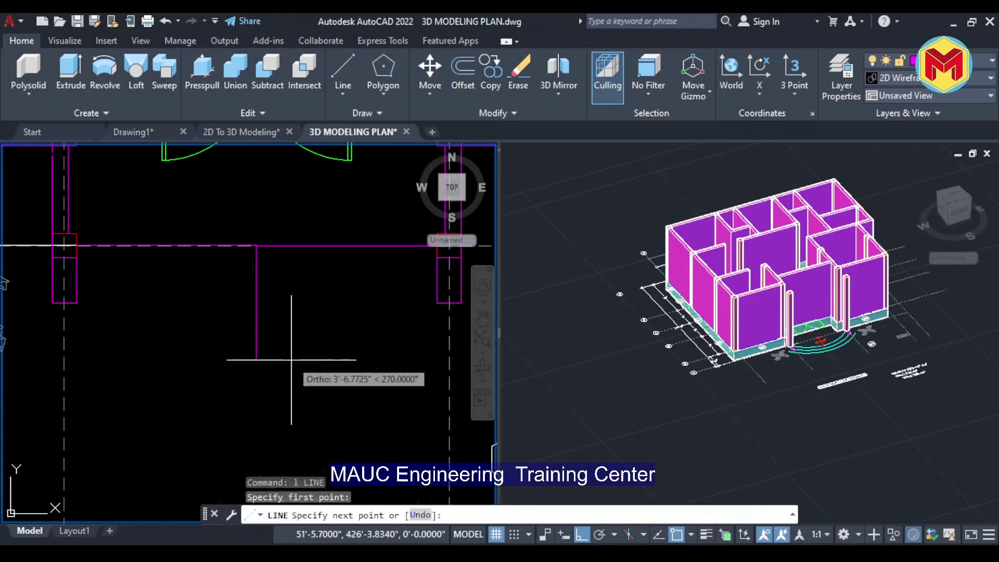
{"action": "type", "text": "2"}
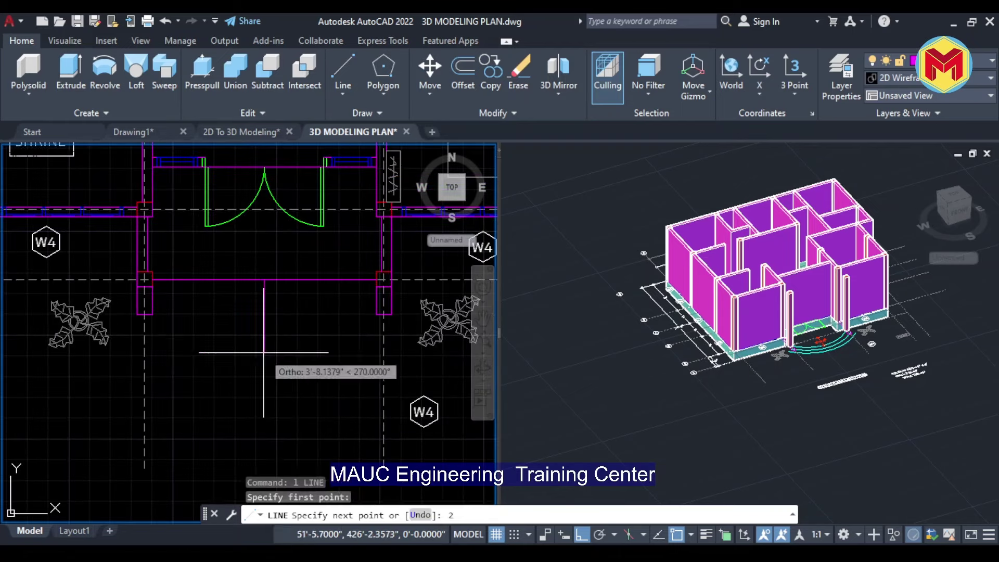
{"action": "scroll", "coordinate": [214, 351], "scroll_direction": "down", "scroll_amount": 10}
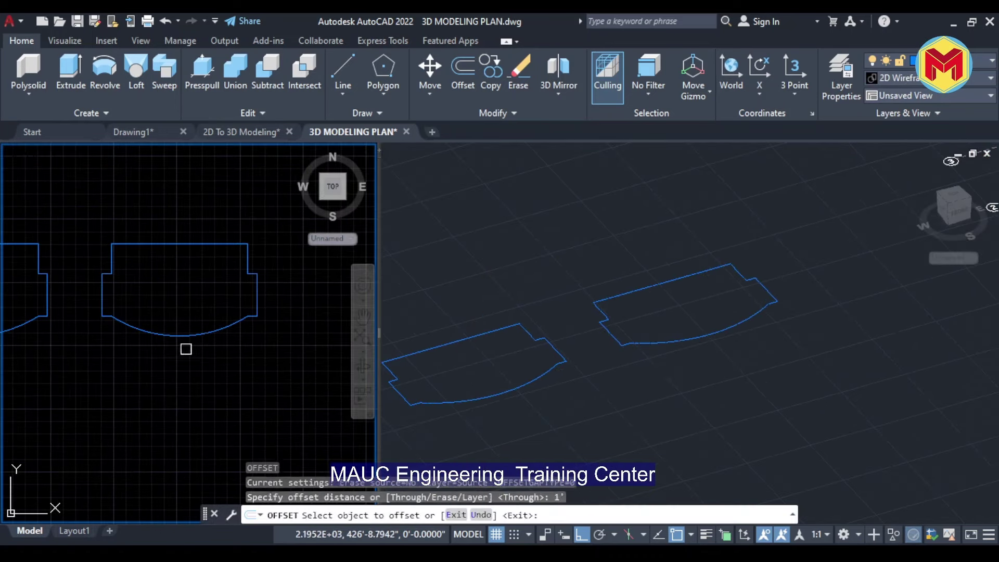
Trim the entrance step lines and extrude the step 1'
{"action": "middle_click_drag", "start_coordinate": [246, 368], "coordinate": [336, 349]}
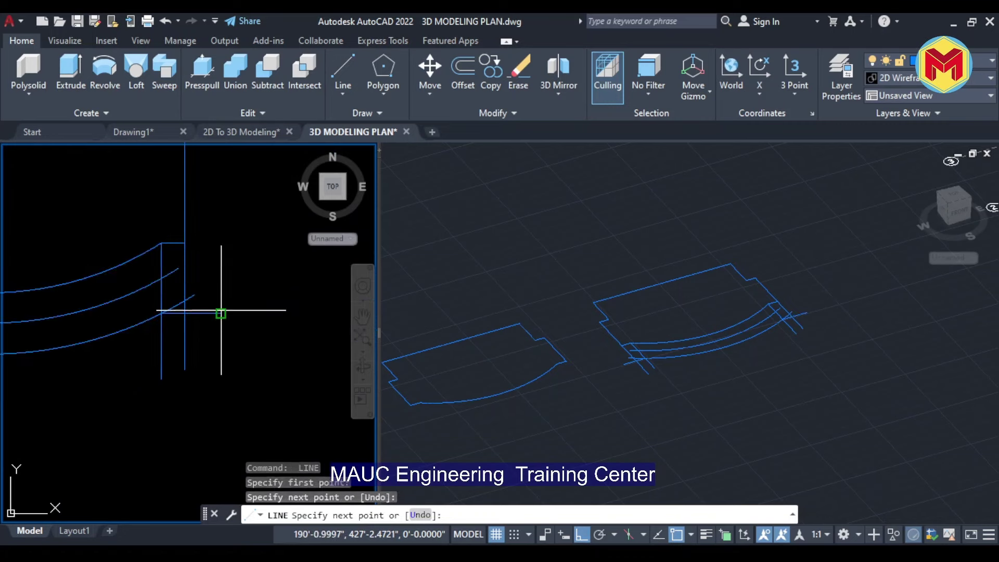
{"action": "key", "text": "Return"}
{"action": "type", "text": "tr"}
{"action": "key", "text": "Return"}
{"action": "scroll", "coordinate": [253, 313], "scroll_direction": "up", "scroll_amount": 4}
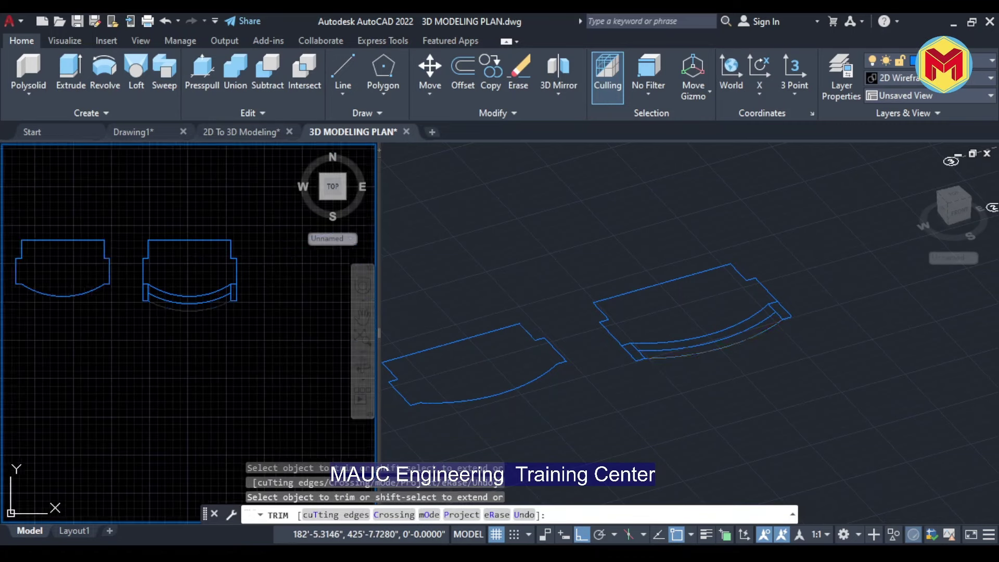
{"action": "key", "text": "Return"}
{"action": "scroll", "coordinate": [572, 312], "scroll_direction": "up", "scroll_amount": 3}
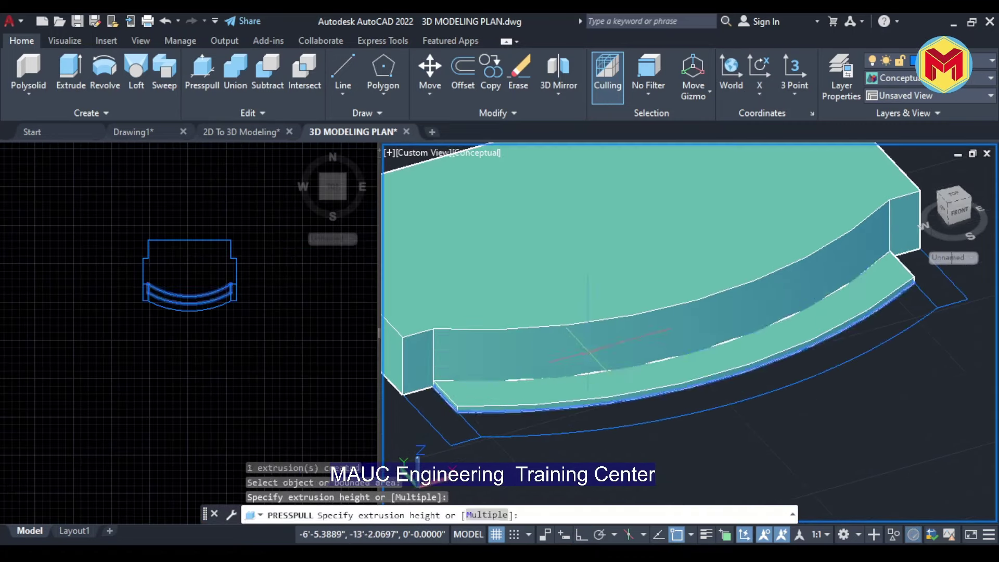
{"action": "scroll", "coordinate": [866, 292], "scroll_direction": "up", "scroll_amount": 2}
{"action": "scroll", "coordinate": [865, 291], "scroll_direction": "down", "scroll_amount": 7}
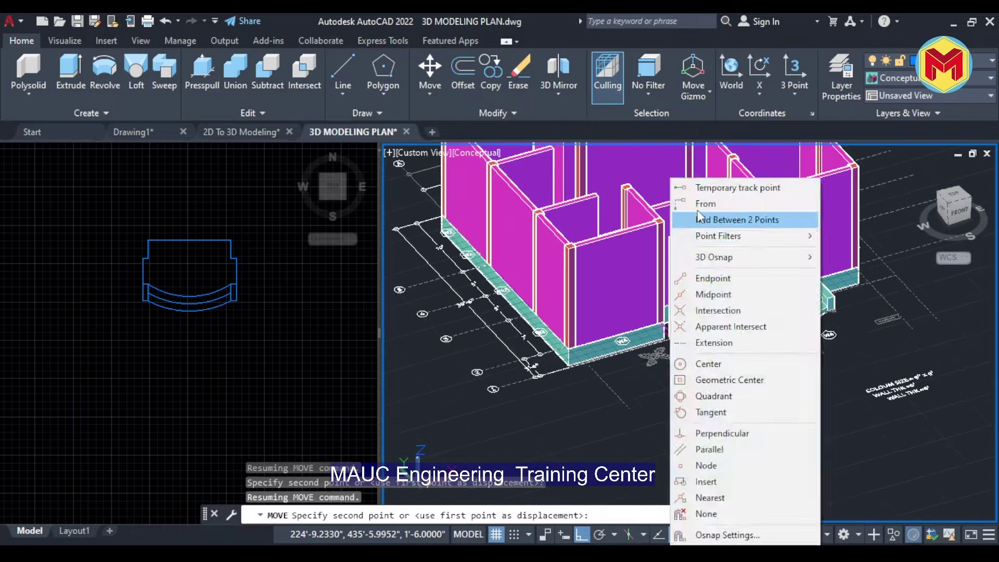
{"action": "scroll", "coordinate": [687, 312], "scroll_direction": "down", "scroll_amount": 5}
{"action": "scroll", "coordinate": [651, 292], "scroll_direction": "down", "scroll_amount": 2}
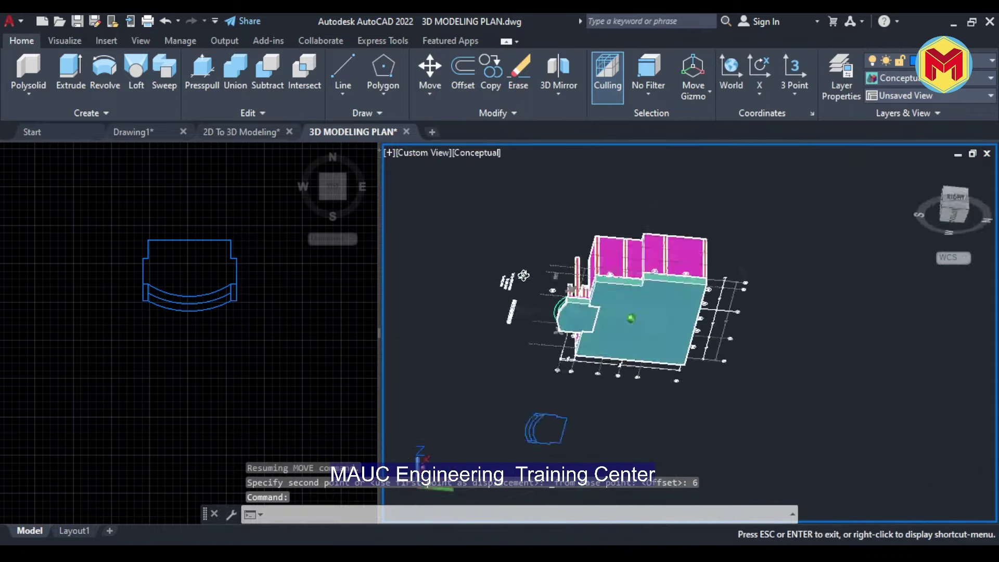
Cancel the unfinished move and bring up the VIEWPORTS settings
{"action": "key", "text": "Escape"}
{"action": "key", "text": "Escape"}
{"action": "key", "text": "Escape"}
{"action": "scroll", "coordinate": [651, 292], "scroll_direction": "up", "scroll_amount": 2}
{"action": "type", "text": "viewports"}
{"action": "key", "text": "Return"}
Return to a single viewport and draw a rectangle beside the plans
{"action": "left_click", "coordinate": [584, 399]}
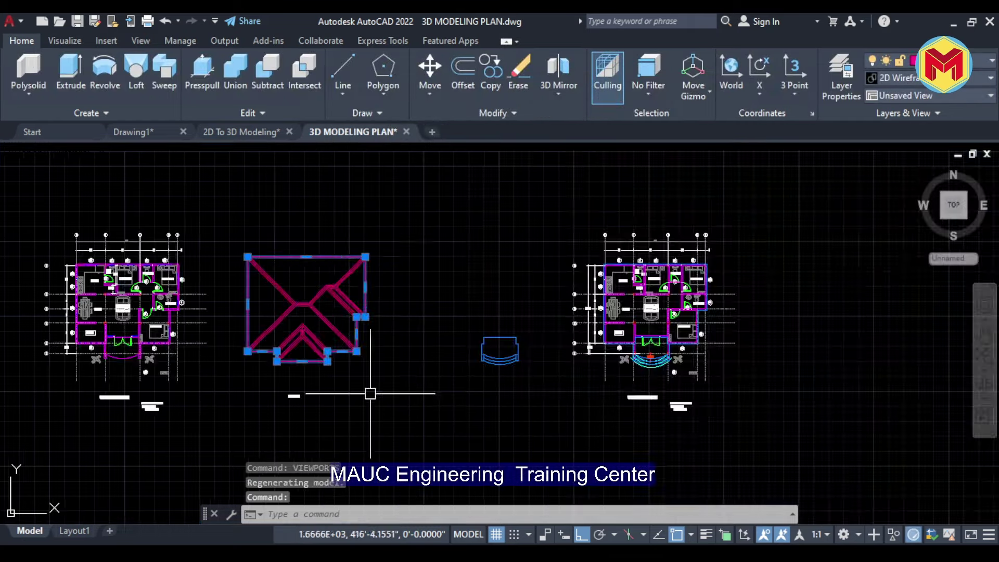
{"action": "scroll", "coordinate": [732, 390], "scroll_direction": "up", "scroll_amount": 3}
{"action": "type", "text": "rec"}
{"action": "key", "text": "Return"}
{"action": "scroll", "coordinate": [677, 385], "scroll_direction": "up", "scroll_amount": 3}
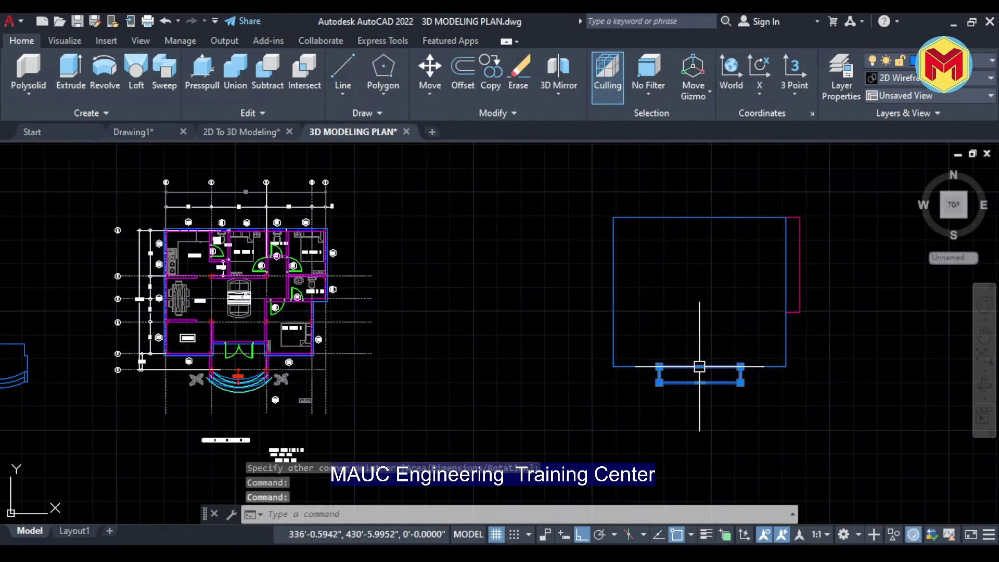
{"action": "left_click", "coordinate": [648, 240]}
{"action": "scroll", "coordinate": [552, 303], "scroll_direction": "down", "scroll_amount": 3}
{"action": "left_click", "coordinate": [516, 254]}
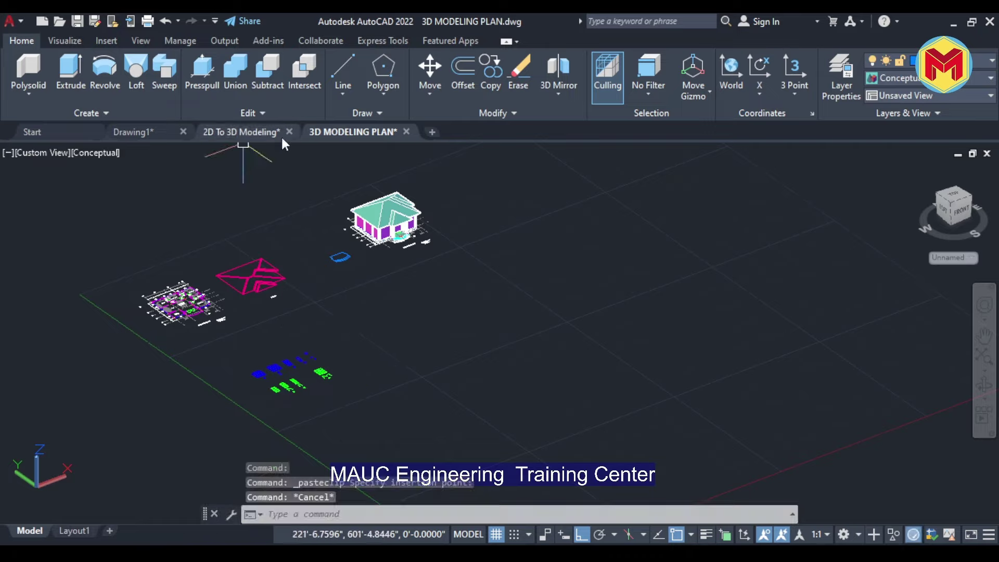
Close the 2D To 3D Modeling drawing and set Two: Vertical viewports, left in 2D wireframe
{"action": "left_click", "coordinate": [289, 132]}
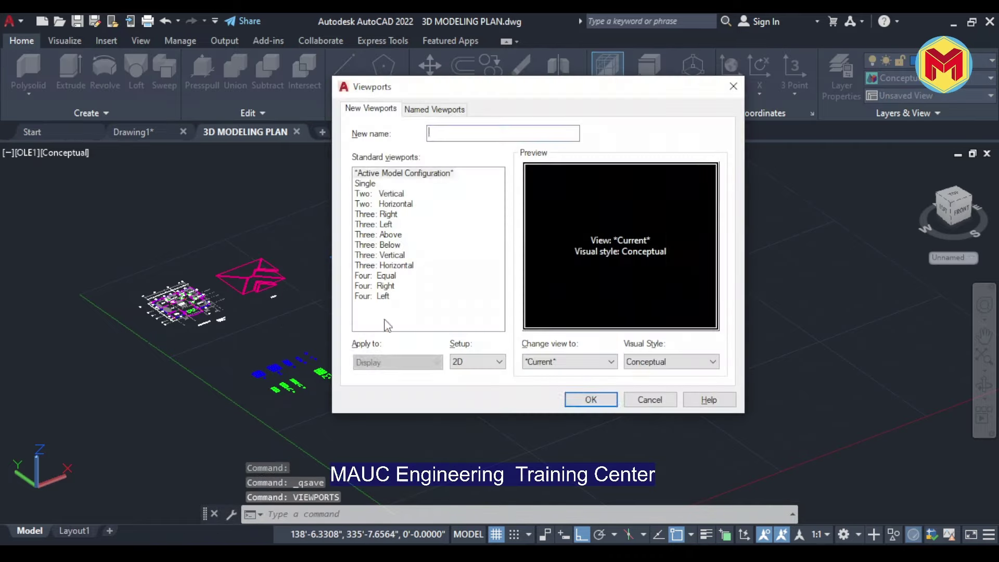
{"action": "key", "text": "Return"}
{"action": "left_click", "coordinate": [59, 176]}
{"action": "left_click", "coordinate": [60, 153]}
{"action": "left_click", "coordinate": [99, 189]}
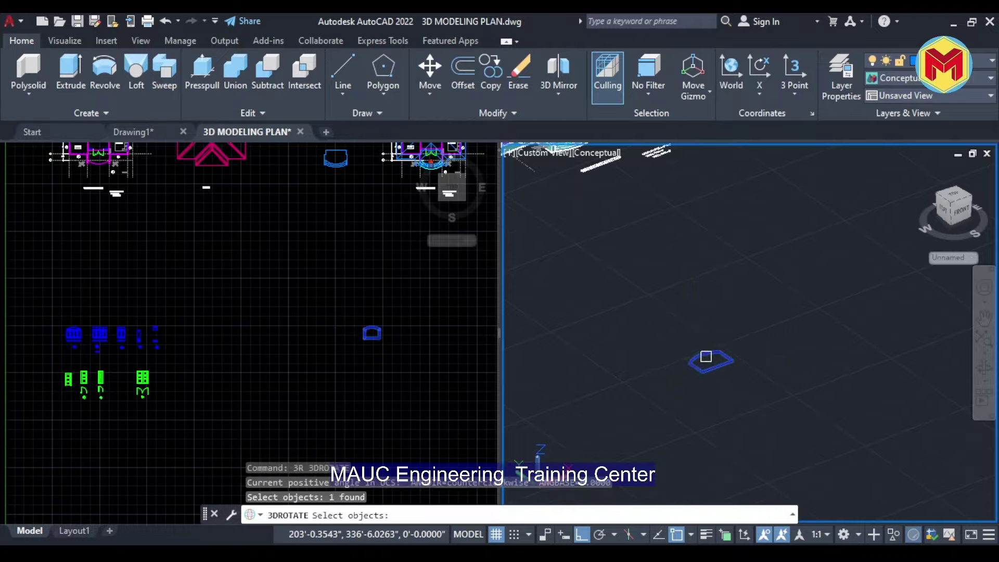
Start copying a window outline in the top view
{"action": "key", "text": "Return"}
{"action": "type", "text": "co"}
{"action": "key", "text": "Return"}
{"action": "scroll", "coordinate": [561, 304], "scroll_direction": "up", "scroll_amount": 5}
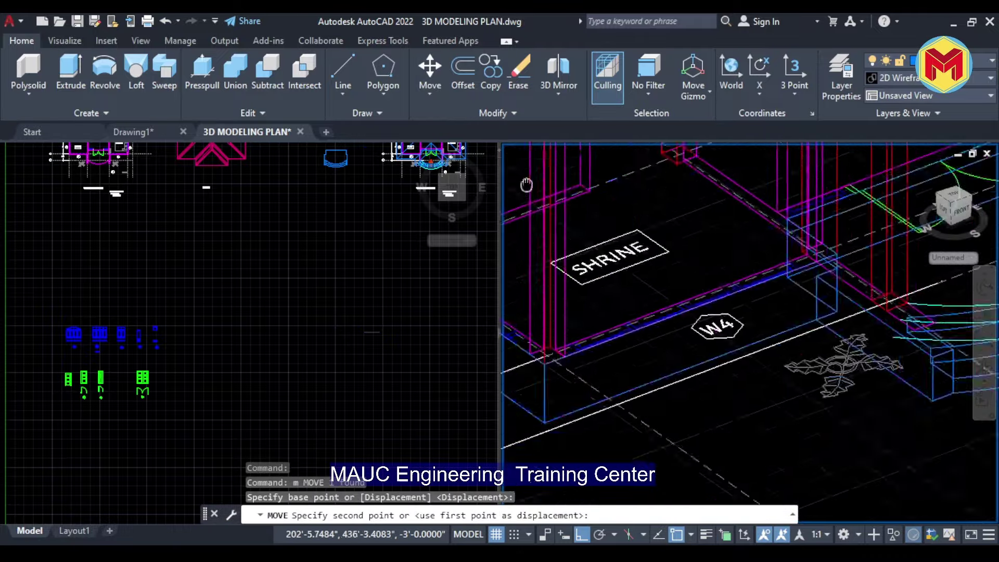
{"action": "scroll", "coordinate": [560, 303], "scroll_direction": "up", "scroll_amount": 5}
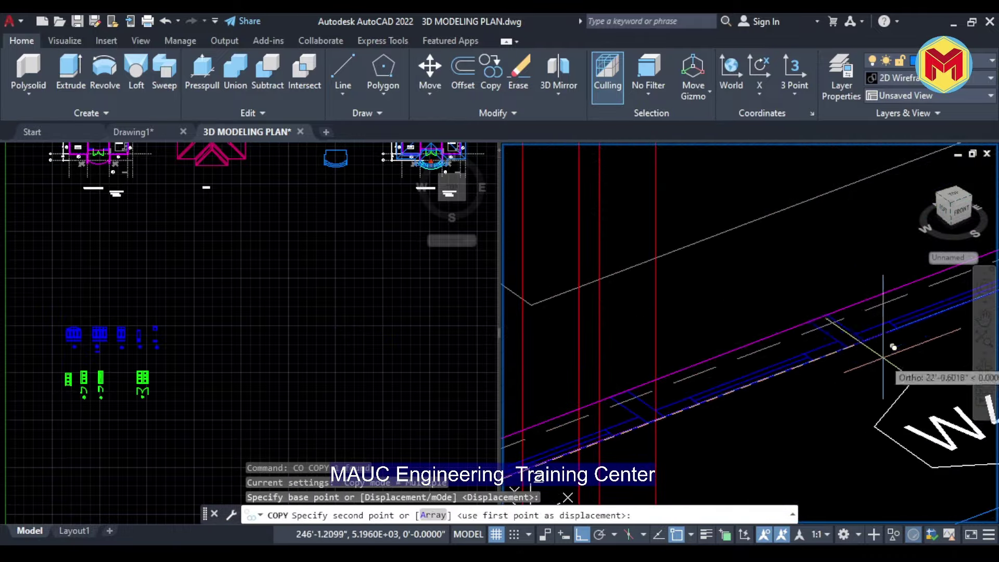
{"action": "scroll", "coordinate": [883, 359], "scroll_direction": "down", "scroll_amount": 10}
{"action": "left_click", "coordinate": [123, 263]}
{"action": "scroll", "coordinate": [123, 263], "scroll_direction": "down", "scroll_amount": 5}
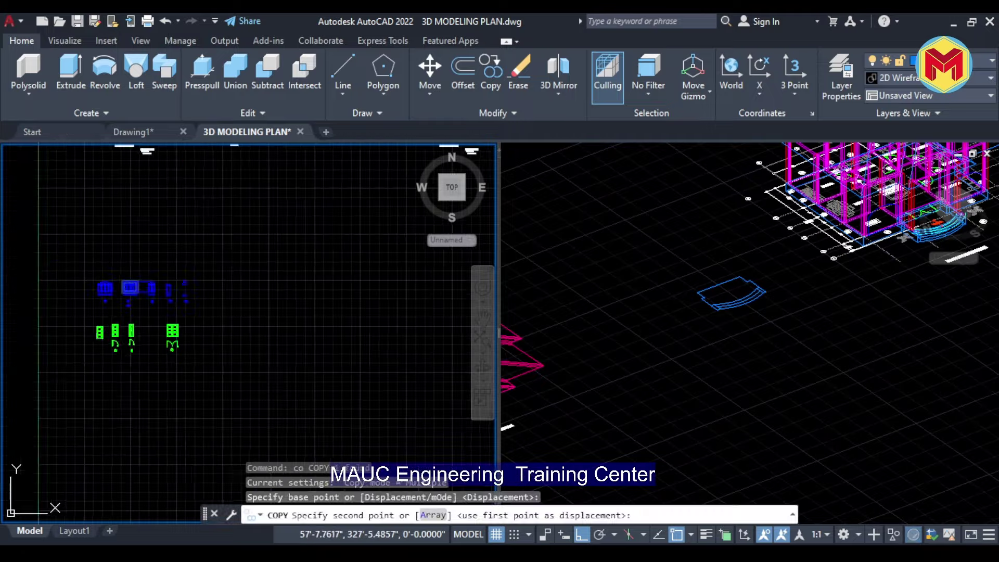
Run 3DROTATE in the 3D view, orbiting to see the whole building
{"action": "left_click", "coordinate": [769, 328]}
{"action": "type", "text": "3drotate"}
{"action": "key", "text": "Return"}
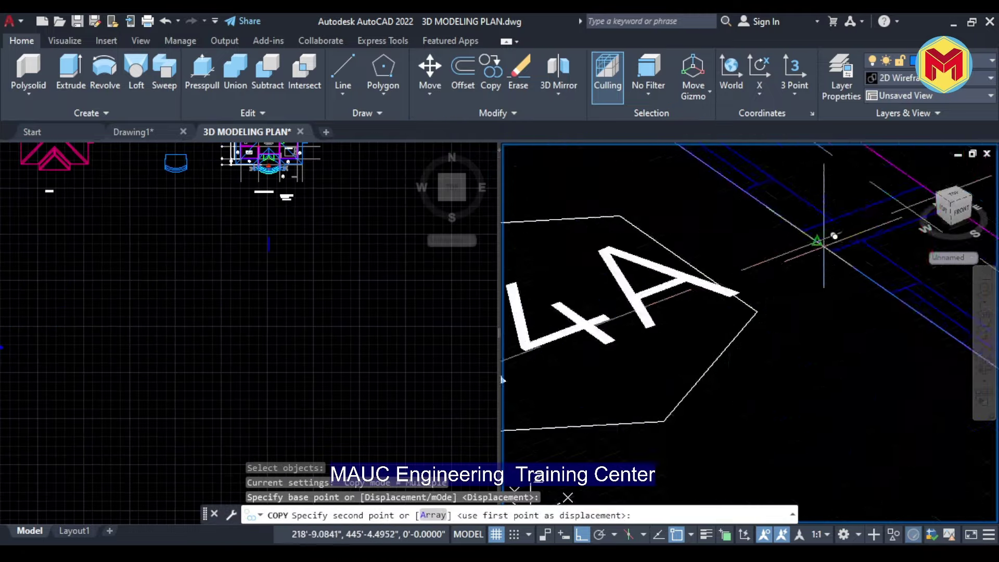
{"action": "middle_click_drag", "start_coordinate": [883, 256], "coordinate": [729, 312], "text": "shift"}
{"action": "scroll", "coordinate": [688, 339], "scroll_direction": "down", "scroll_amount": 8}
{"action": "key", "text": "Escape"}
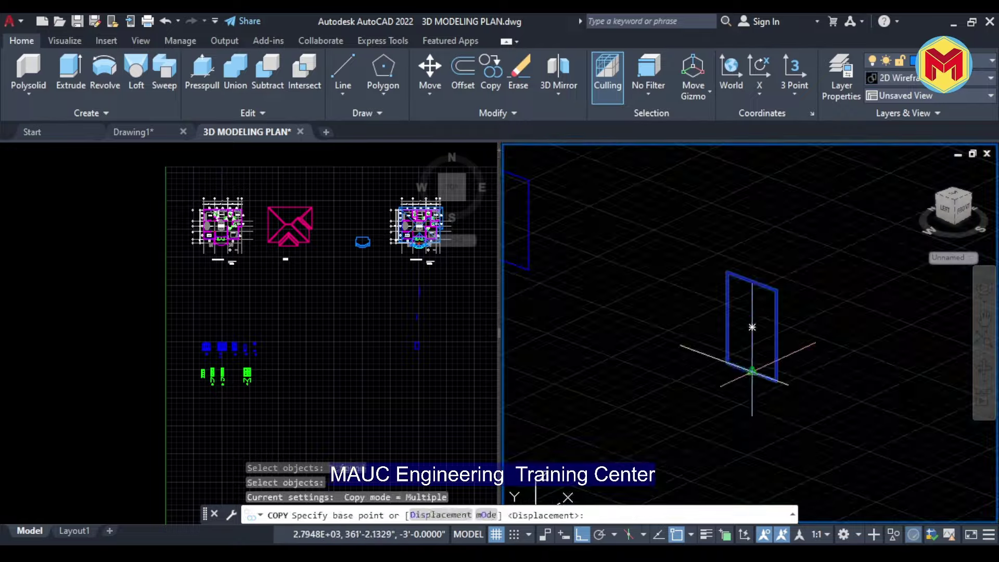
Copy the window outline onto the wall and move it up 7'
{"action": "left_click", "coordinate": [711, 243]}
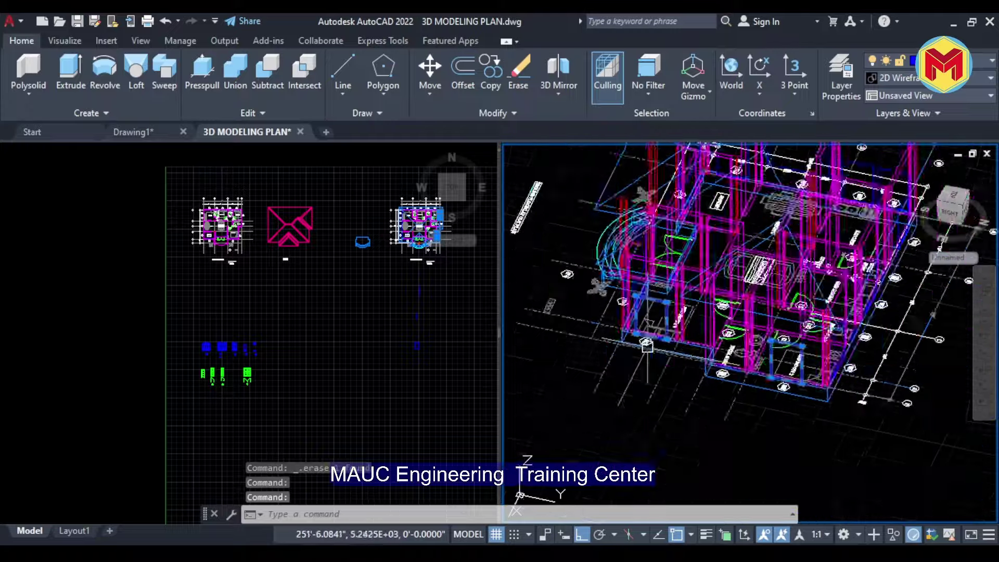
{"action": "scroll", "coordinate": [648, 347], "scroll_direction": "up", "scroll_amount": 8}
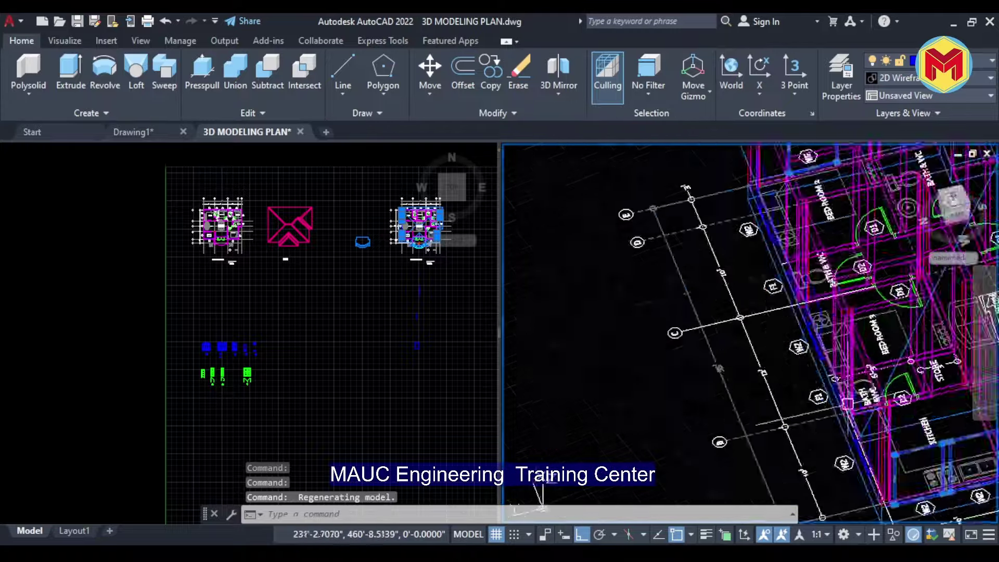
{"action": "scroll", "coordinate": [812, 237], "scroll_direction": "up", "scroll_amount": 5}
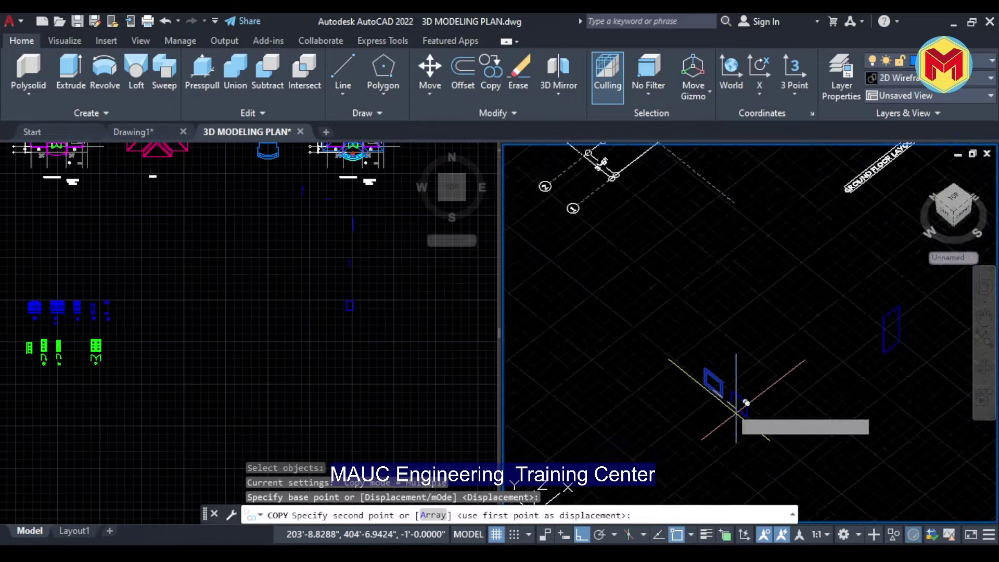
{"action": "scroll", "coordinate": [746, 403], "scroll_direction": "down", "scroll_amount": 5}
{"action": "scroll", "coordinate": [625, 291], "scroll_direction": "up", "scroll_amount": 10}
{"action": "left_click", "coordinate": [620, 286]}
{"action": "middle_click_drag", "start_coordinate": [584, 456], "coordinate": [695, 317]}
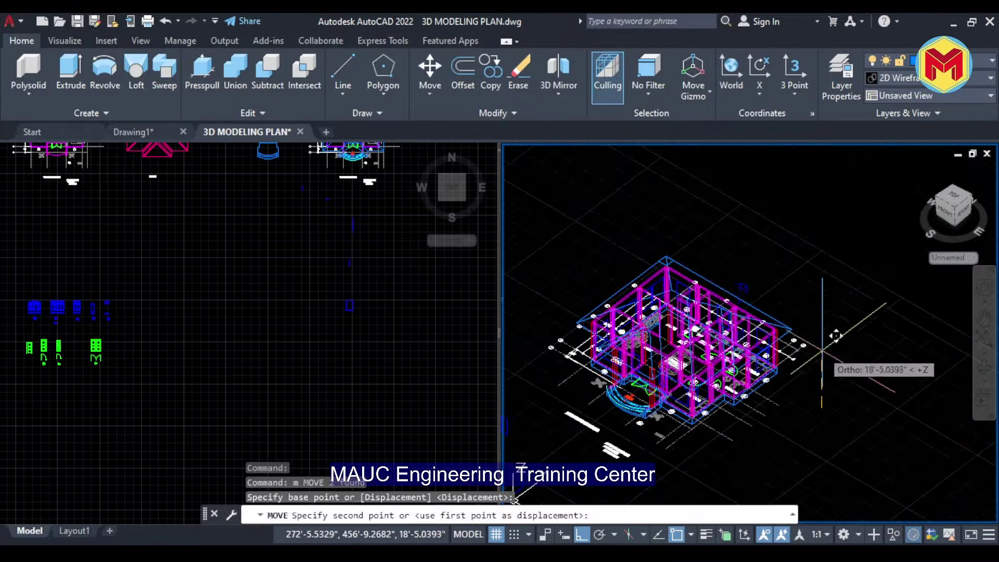
{"action": "type", "text": "7'"}
{"action": "key", "text": "Return"}
Return to a single shaded viewport and orbit the house slightly
{"action": "type", "text": "view"}
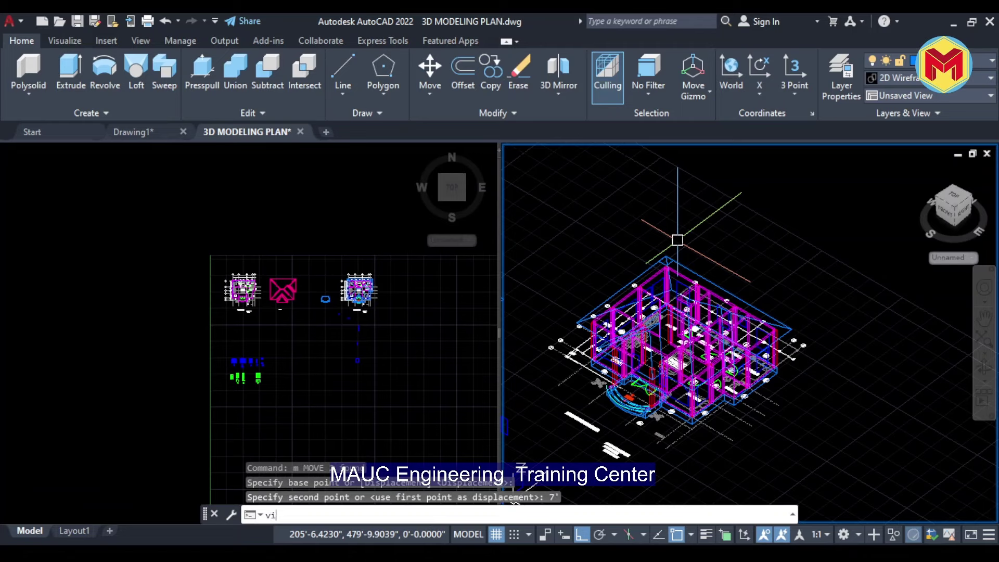
{"action": "key", "text": "Return"}
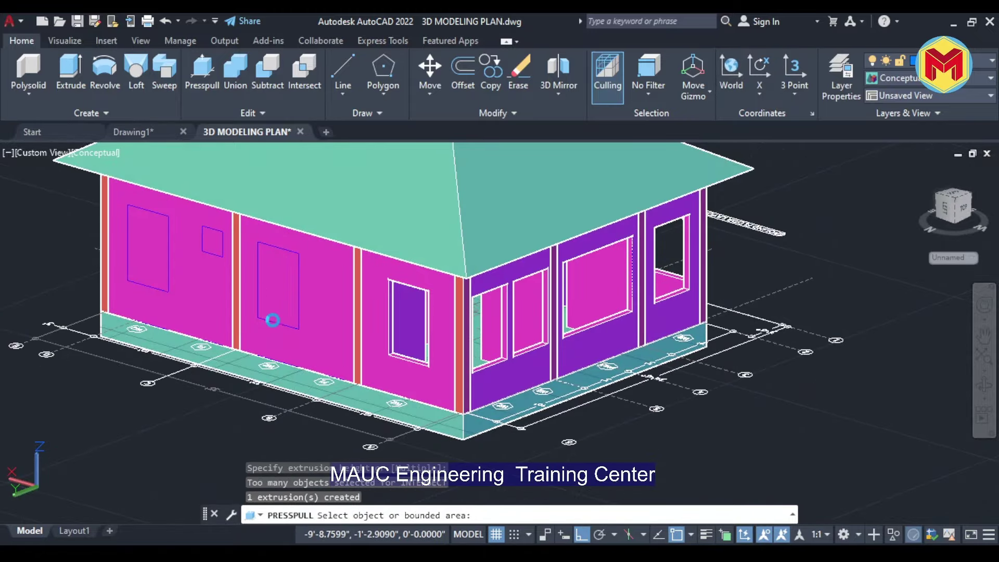
{"action": "middle_click_drag", "start_coordinate": [259, 326], "coordinate": [270, 285], "text": "shift"}
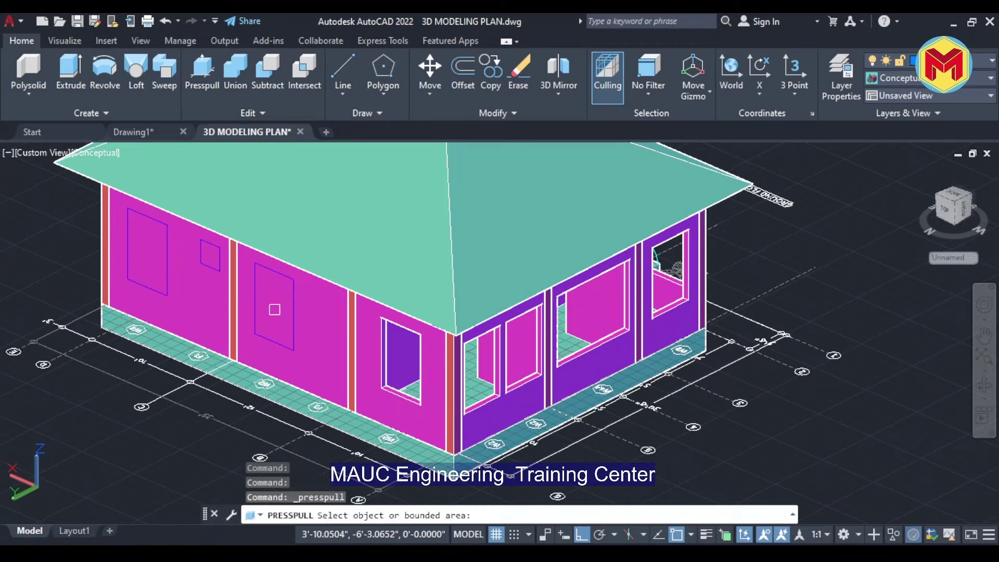
Press-pull the window outlines through the walls, orbiting to the entrance side and the far side
{"action": "left_click", "coordinate": [183, 253]}
{"action": "scroll", "coordinate": [193, 288], "scroll_direction": "up", "scroll_amount": 2}
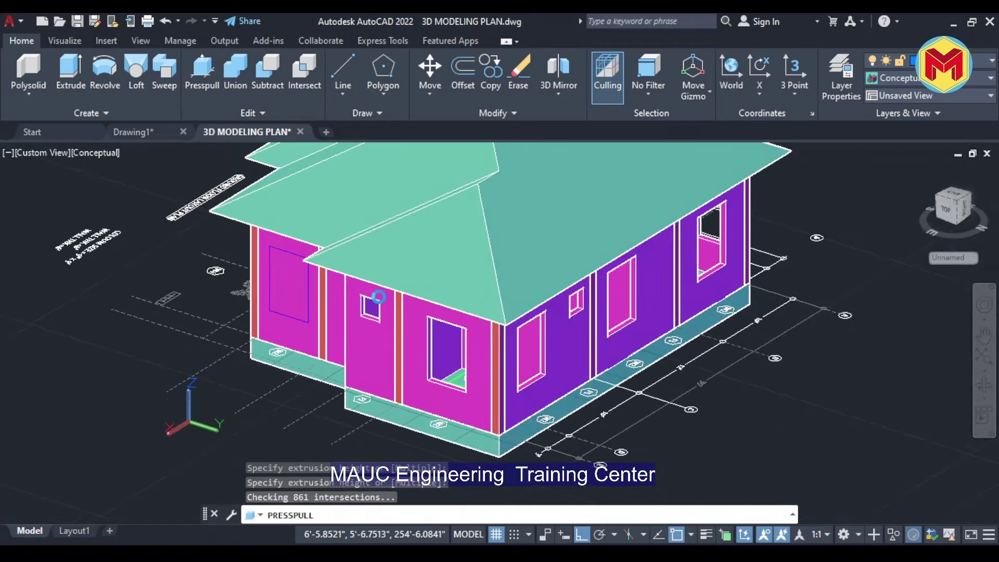
{"action": "middle_click_drag", "start_coordinate": [379, 296], "coordinate": [467, 328], "text": "shift"}
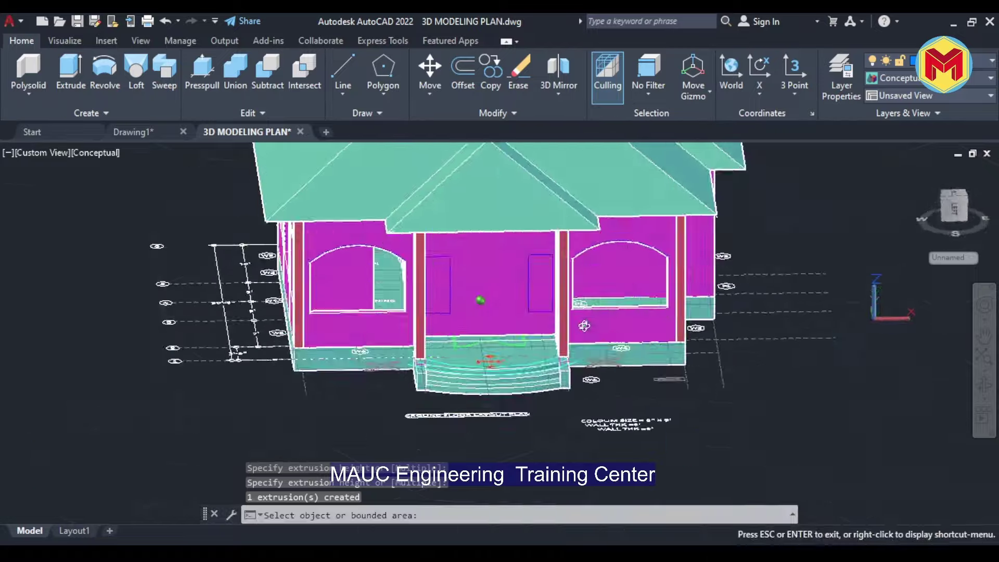
{"action": "scroll", "coordinate": [467, 328], "scroll_direction": "up", "scroll_amount": 4}
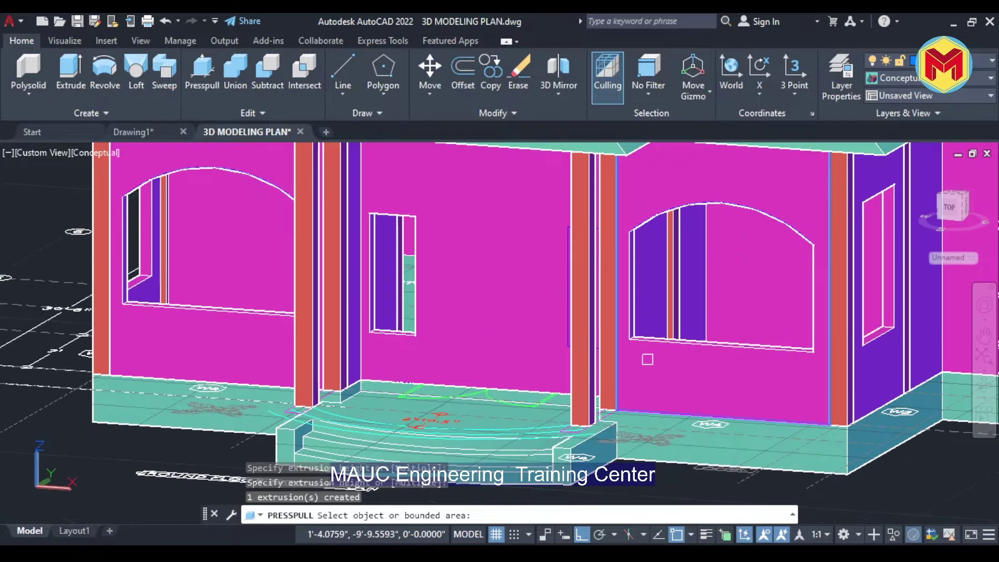
{"action": "key", "text": "Escape"}
{"action": "middle_click_drag", "start_coordinate": [648, 359], "coordinate": [661, 358], "text": "shift"}
{"action": "scroll", "coordinate": [513, 227], "scroll_direction": "up", "scroll_amount": 3}
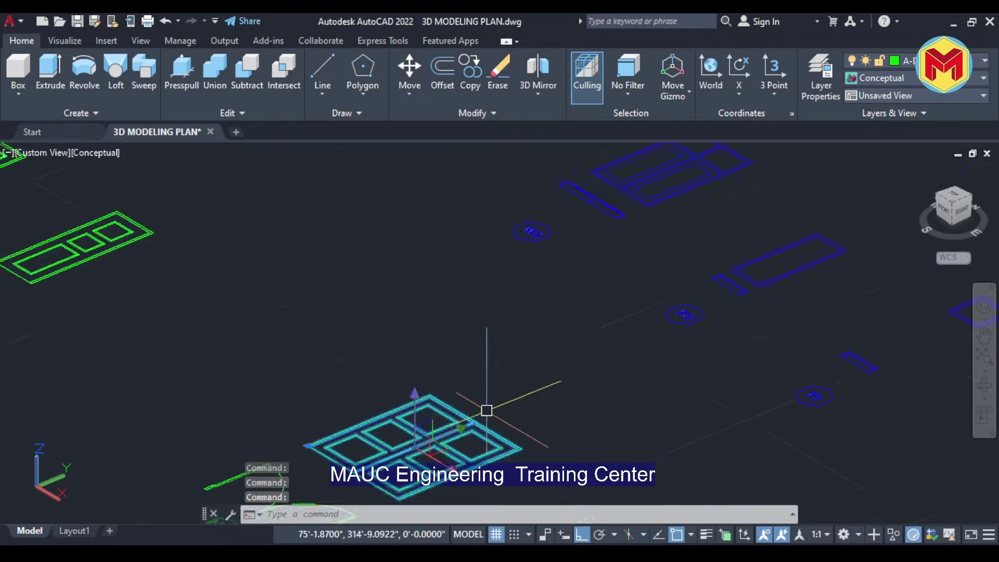
Move the window elevation drawing to a new spot
{"action": "left_click", "coordinate": [486, 410]}
{"action": "scroll", "coordinate": [339, 420], "scroll_direction": "up", "scroll_amount": 5}
{"action": "scroll", "coordinate": [319, 402], "scroll_direction": "down", "scroll_amount": 5}
{"action": "left_click", "coordinate": [319, 402]}
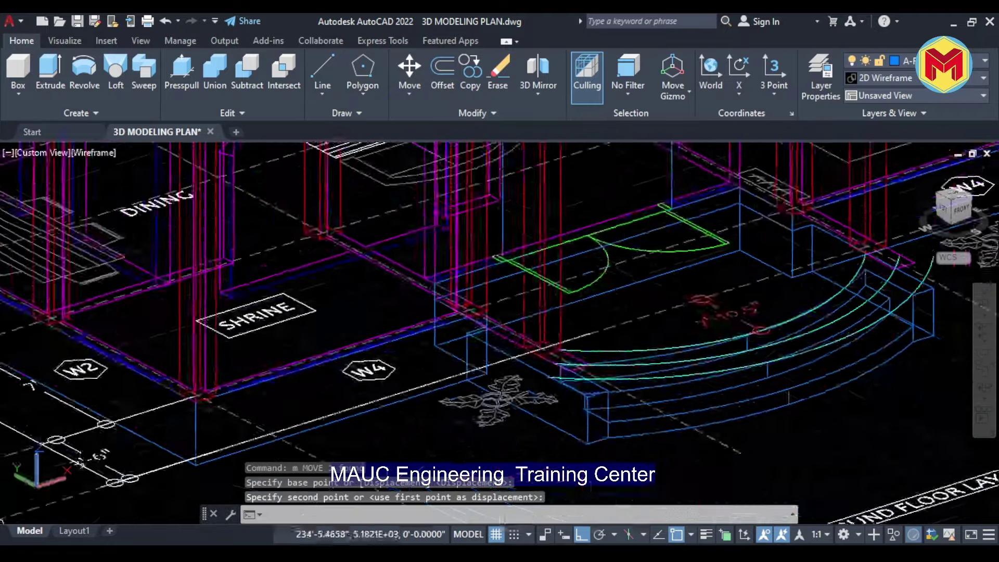
Select the W4A window elevation and put the extruded window frame on the A.window layer
{"action": "key", "text": "Escape"}
{"action": "scroll", "coordinate": [331, 204], "scroll_direction": "down", "scroll_amount": 5}
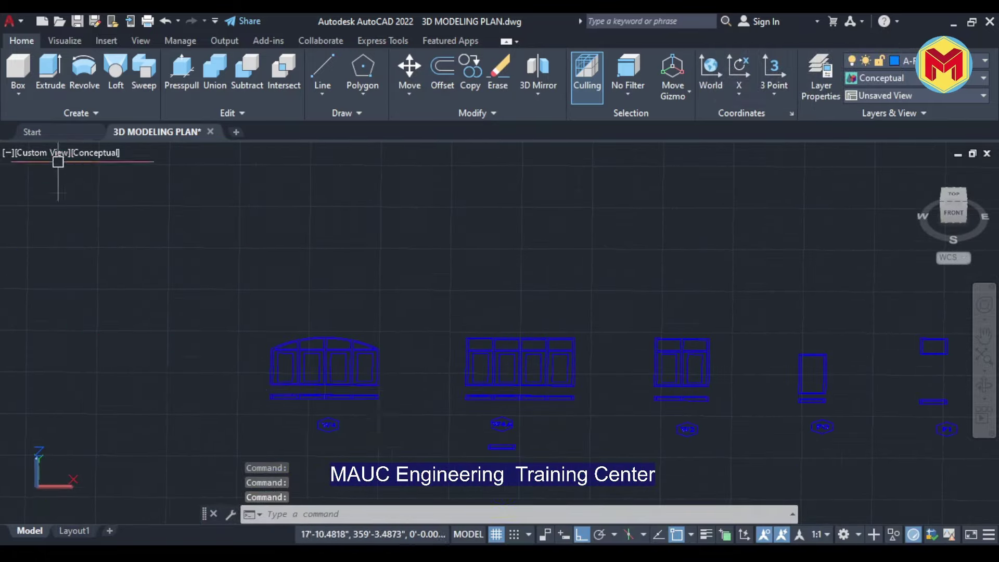
{"action": "left_click", "coordinate": [581, 379]}
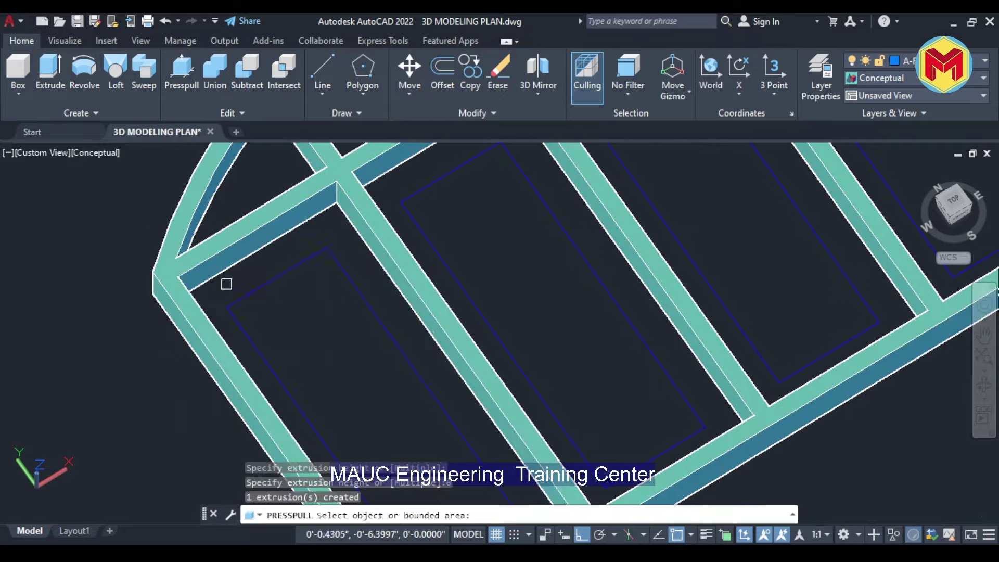
{"action": "scroll", "coordinate": [443, 219], "scroll_direction": "down", "scroll_amount": 5}
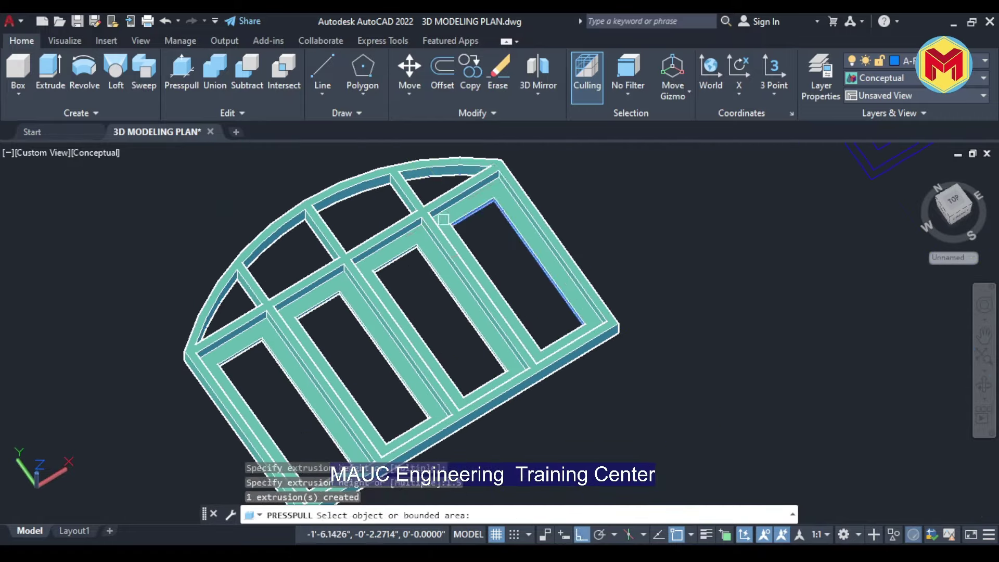
{"action": "scroll", "coordinate": [266, 328], "scroll_direction": "up", "scroll_amount": 3}
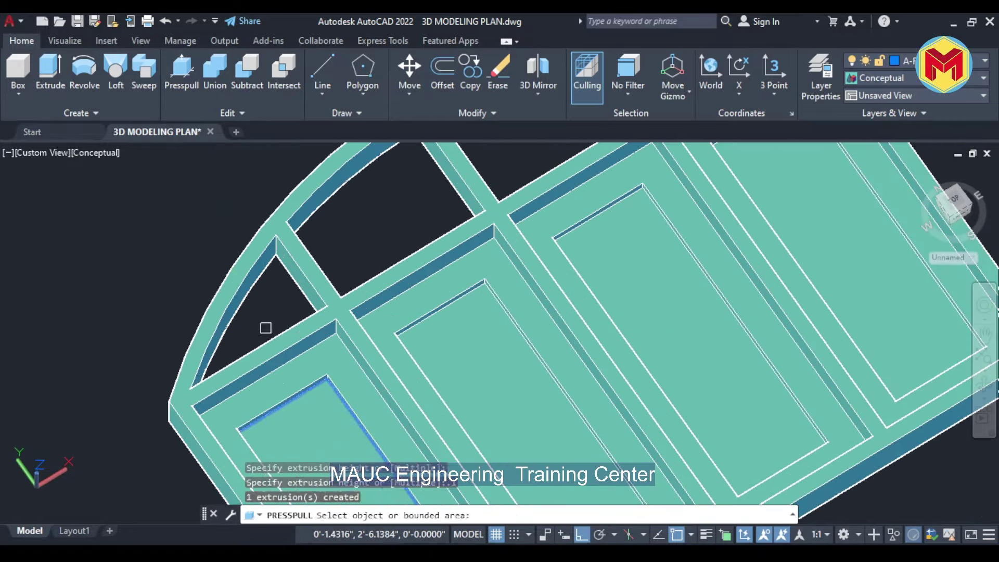
{"action": "scroll", "coordinate": [343, 255], "scroll_direction": "down", "scroll_amount": 3}
{"action": "key", "text": "Escape"}
{"action": "key", "text": "Escape"}
{"action": "left_click", "coordinate": [536, 261]}
{"action": "left_click", "coordinate": [917, 60]}
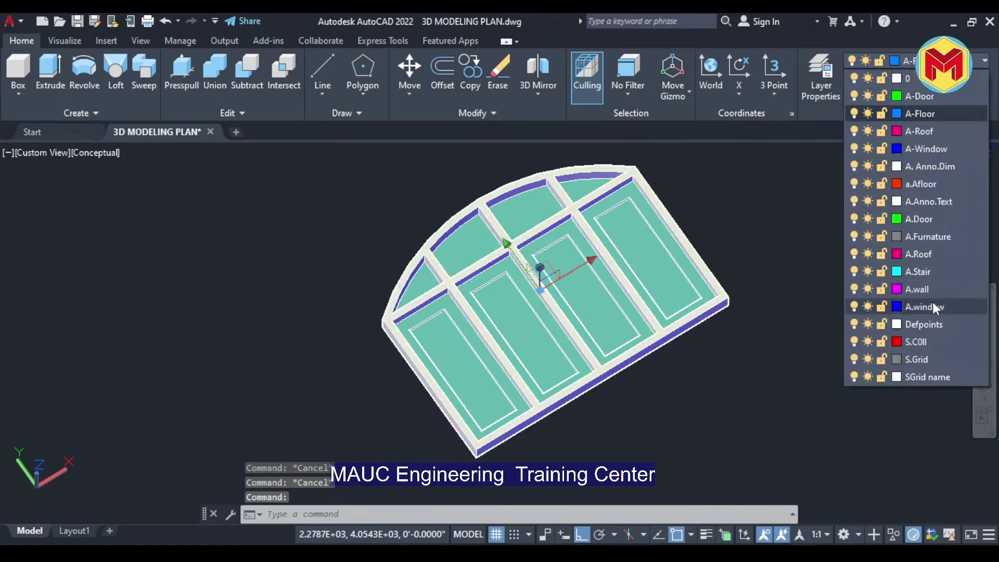
{"action": "left_click", "coordinate": [931, 307]}
Recolour the arched window's frame pieces through Select Color in the Properties palette
{"action": "key", "text": "ctrl+1"}
{"action": "left_click", "coordinate": [694, 174]}
{"action": "left_click", "coordinate": [635, 252]}
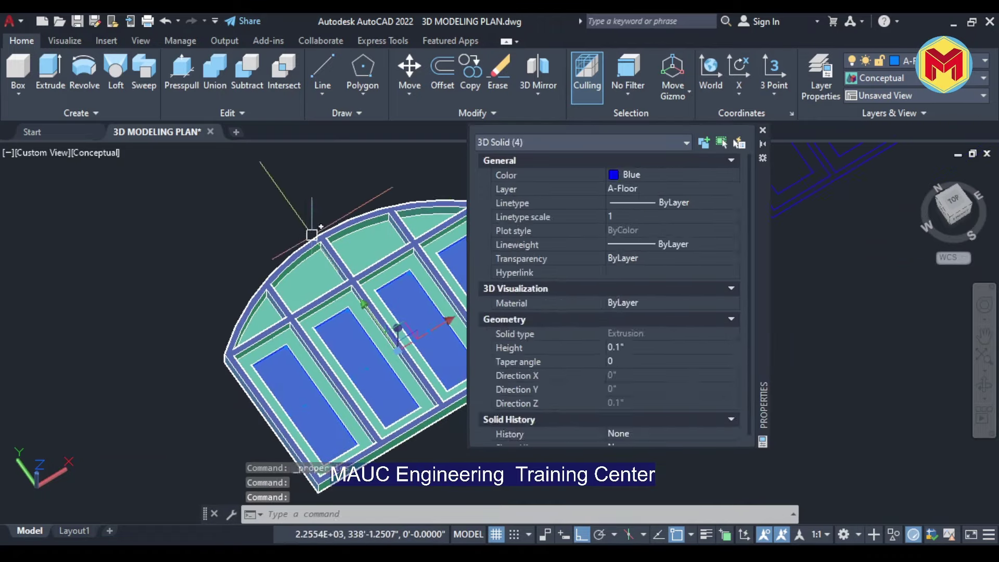
{"action": "key", "text": "Escape"}
{"action": "key", "text": "Escape"}
{"action": "left_click", "coordinate": [685, 179]}
{"action": "left_click", "coordinate": [641, 305]}
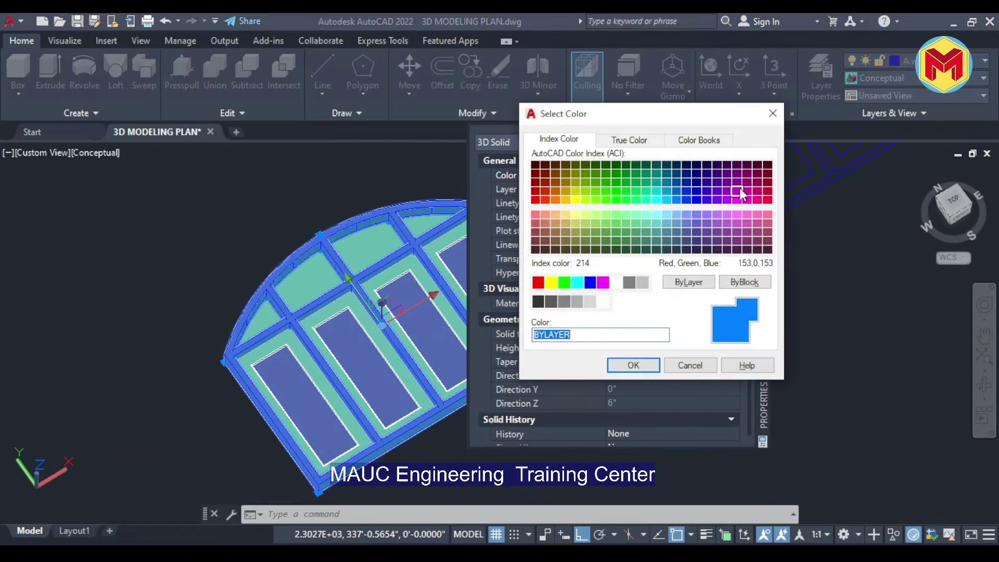
{"action": "left_click", "coordinate": [634, 365]}
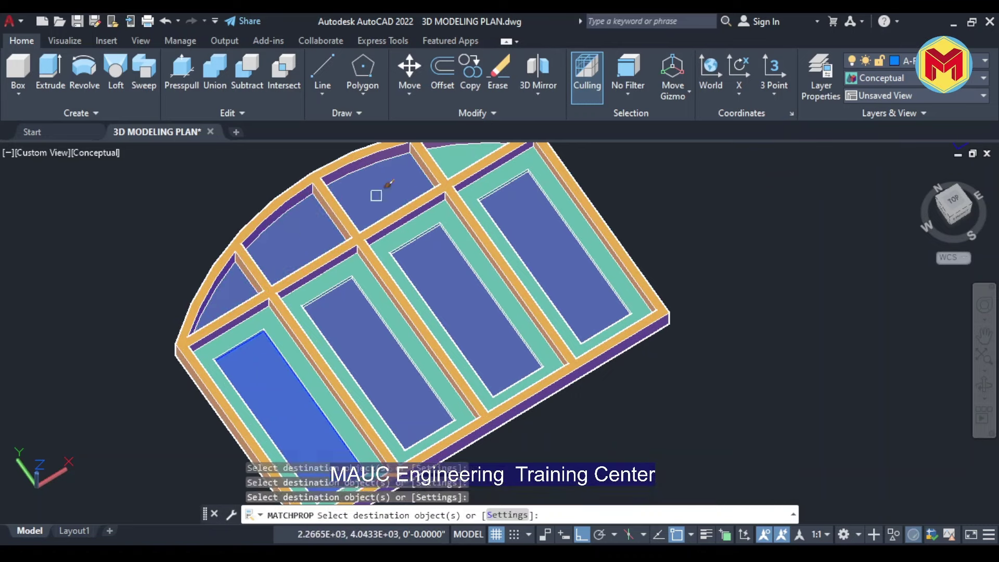
{"action": "key", "text": "ctrl+1"}
{"action": "left_click", "coordinate": [677, 175]}
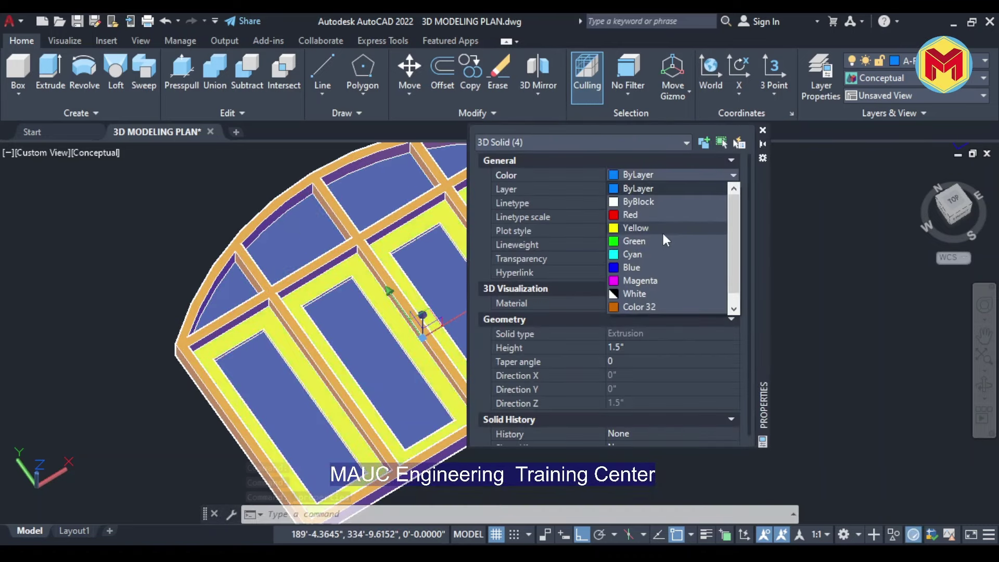
{"action": "left_click", "coordinate": [651, 294]}
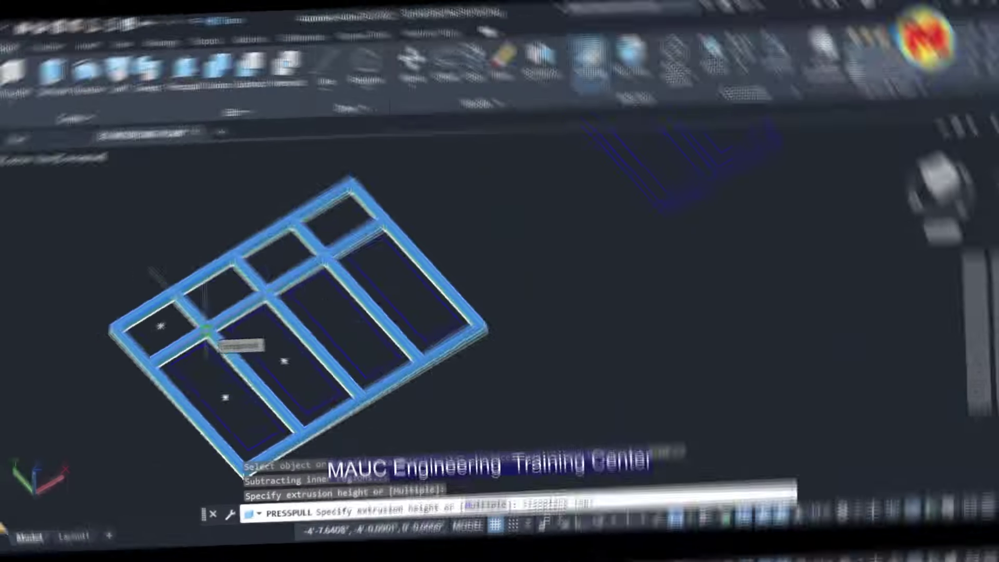
Press-pull the lower-left opening and neighbouring bounded areas of the rectangular frame
{"action": "scroll", "coordinate": [216, 271], "scroll_direction": "down", "scroll_amount": 3}
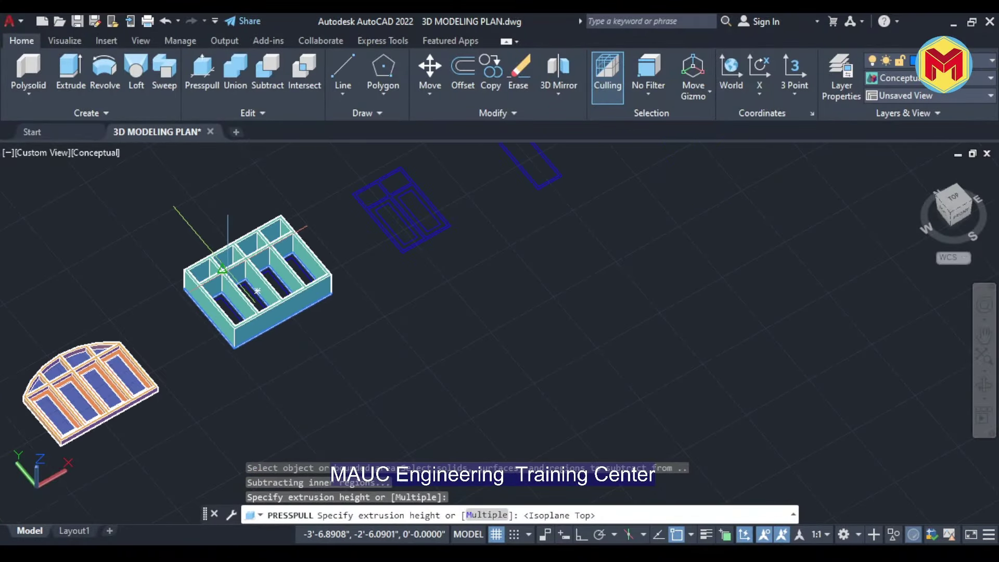
{"action": "scroll", "coordinate": [219, 271], "scroll_direction": "up", "scroll_amount": 3}
{"action": "key", "text": "Escape"}
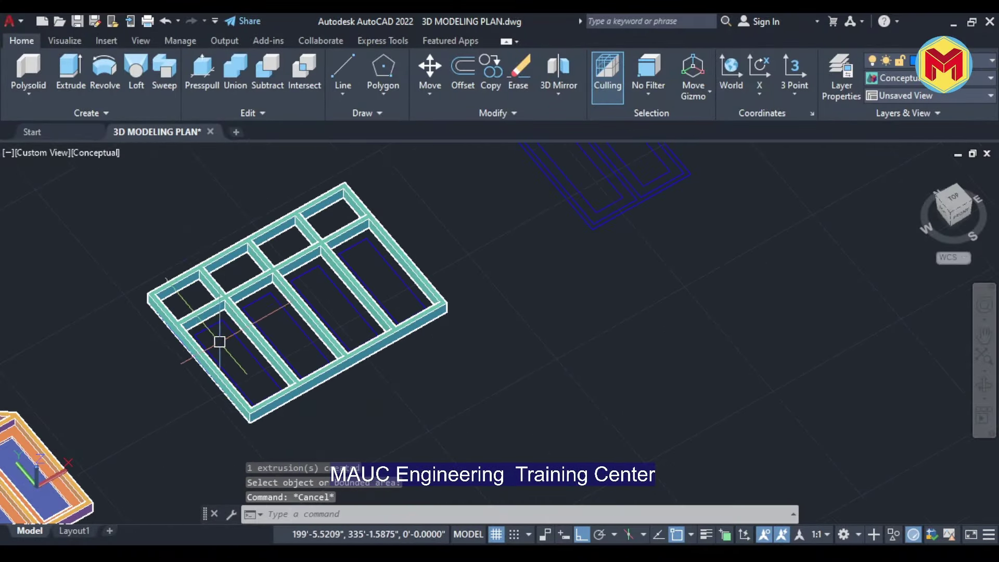
{"action": "scroll", "coordinate": [227, 312], "scroll_direction": "up", "scroll_amount": 5}
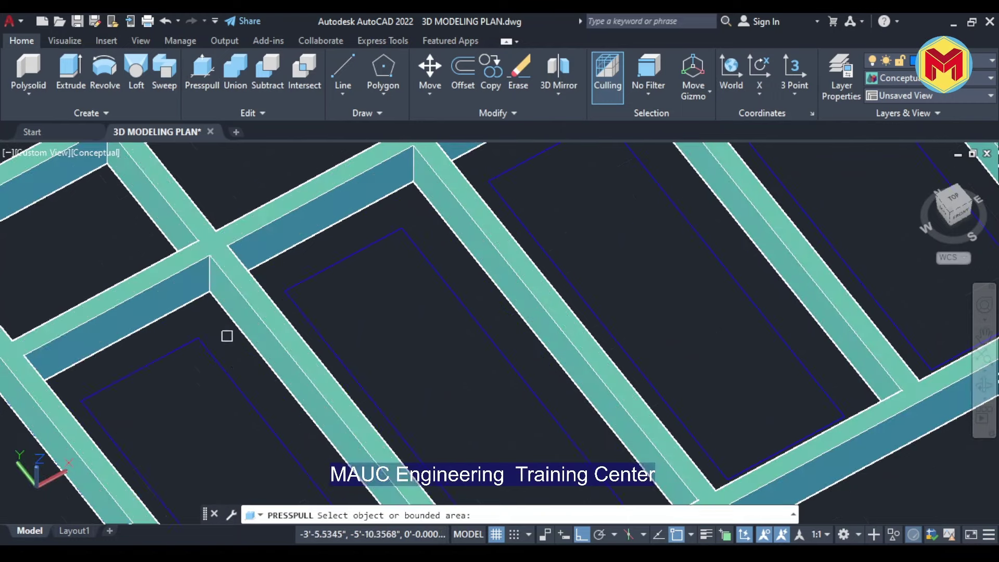
{"action": "left_click", "coordinate": [225, 335]}
{"action": "scroll", "coordinate": [226, 335], "scroll_direction": "up", "scroll_amount": 2}
{"action": "left_click", "coordinate": [229, 336]}
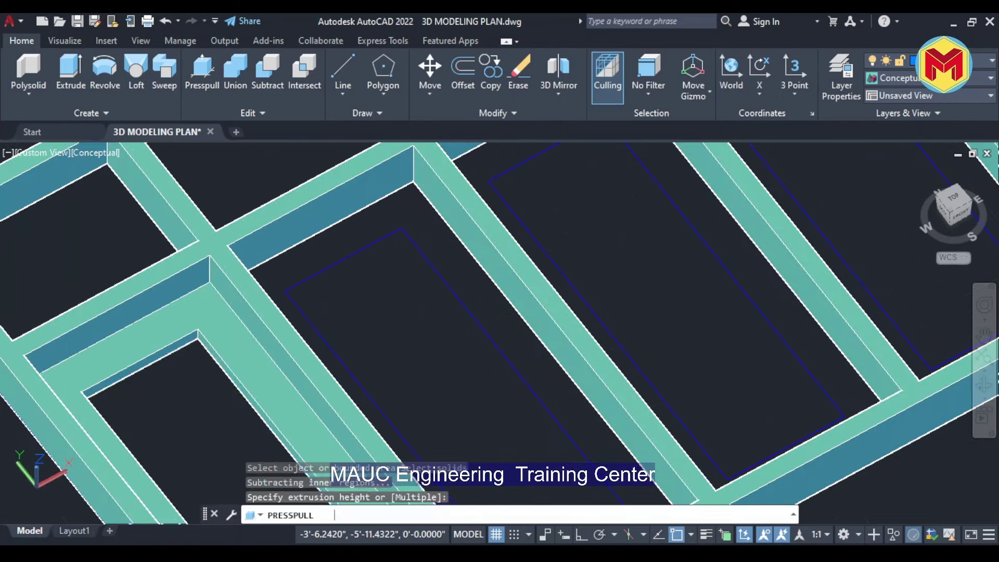
{"action": "left_click", "coordinate": [284, 277]}
{"action": "middle_click_drag", "start_coordinate": [284, 278], "coordinate": [359, 256]}
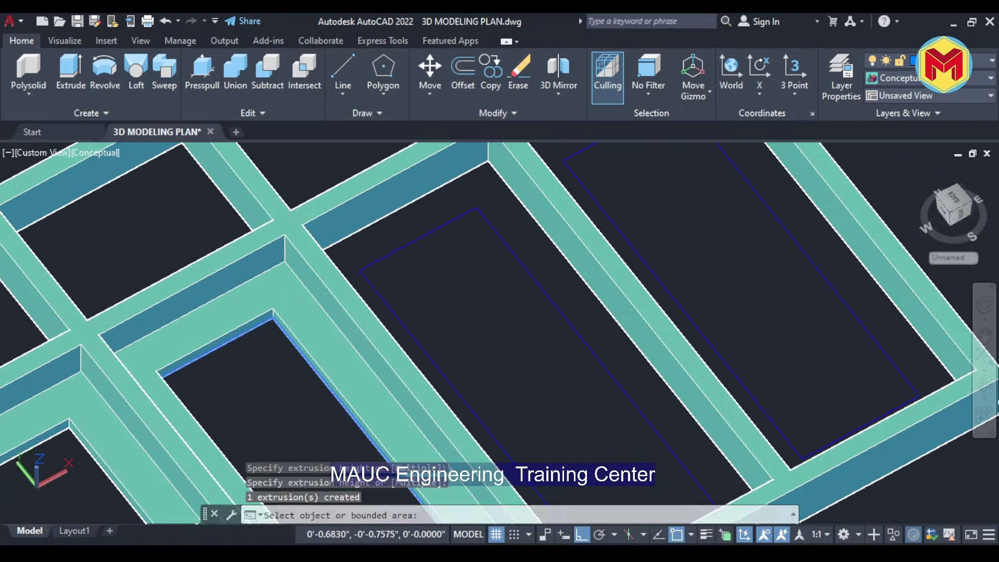
{"action": "left_click", "coordinate": [360, 243]}
Extrude further inner areas of the frames by .1 as glass panes
{"action": "scroll", "coordinate": [360, 243], "scroll_direction": "down", "scroll_amount": 5}
{"action": "left_click", "coordinate": [359, 261]}
{"action": "scroll", "coordinate": [359, 260], "scroll_direction": "down", "scroll_amount": 2}
{"action": "scroll", "coordinate": [422, 222], "scroll_direction": "up", "scroll_amount": 7}
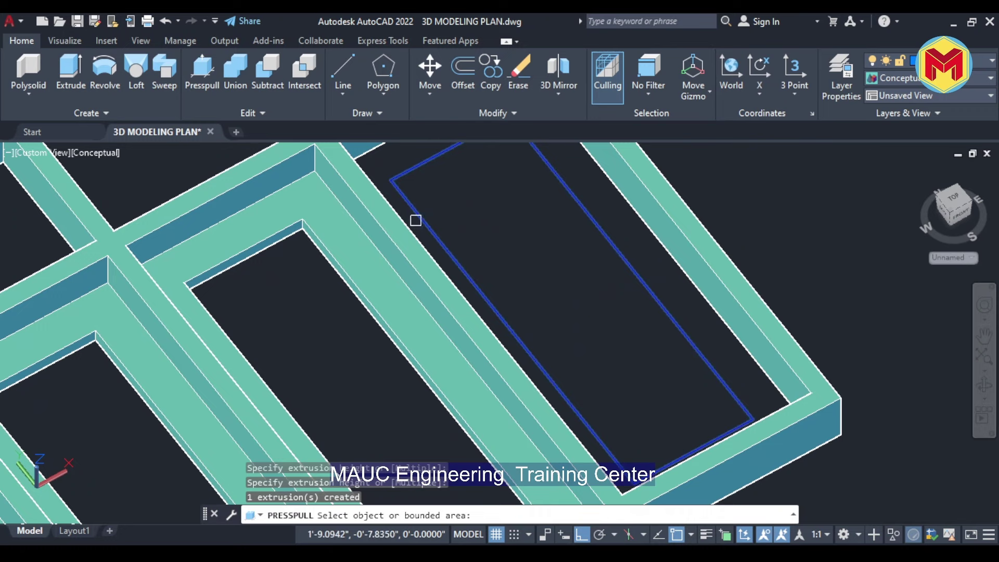
{"action": "scroll", "coordinate": [386, 162], "scroll_direction": "down", "scroll_amount": 2}
{"action": "scroll", "coordinate": [393, 275], "scroll_direction": "down", "scroll_amount": 3}
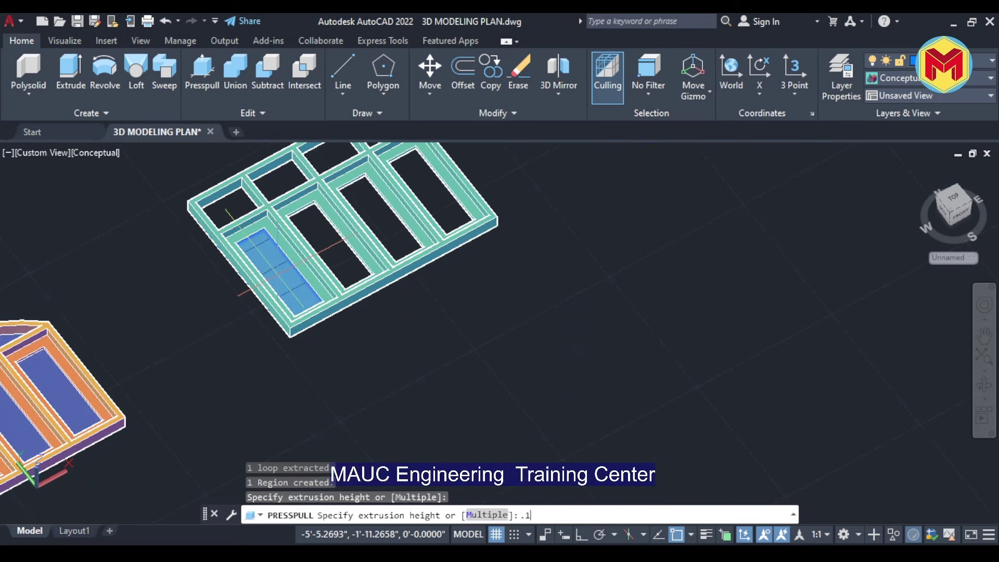
{"action": "scroll", "coordinate": [339, 238], "scroll_direction": "up", "scroll_amount": 2}
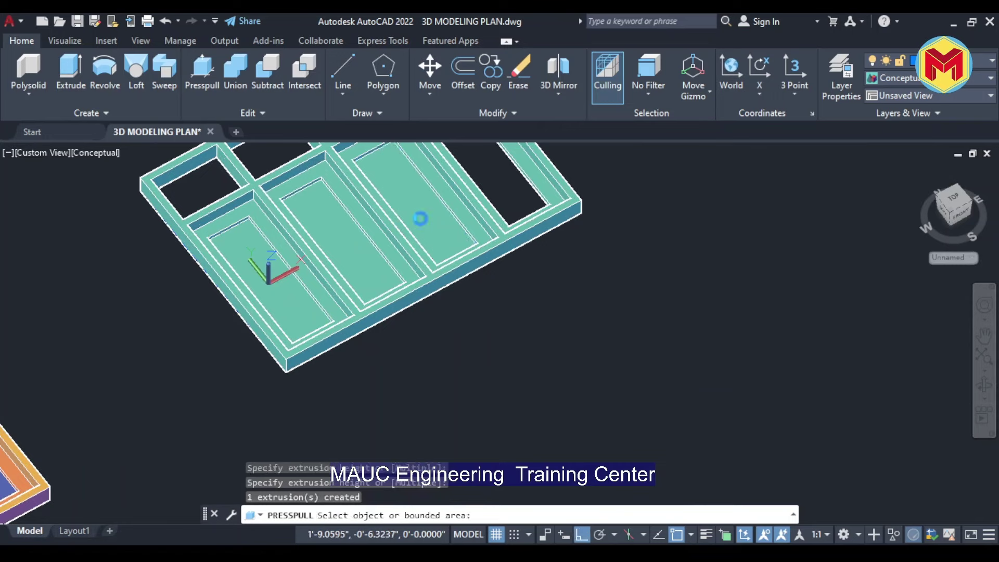
{"action": "scroll", "coordinate": [421, 219], "scroll_direction": "down", "scroll_amount": 2}
{"action": "scroll", "coordinate": [495, 295], "scroll_direction": "down", "scroll_amount": 1}
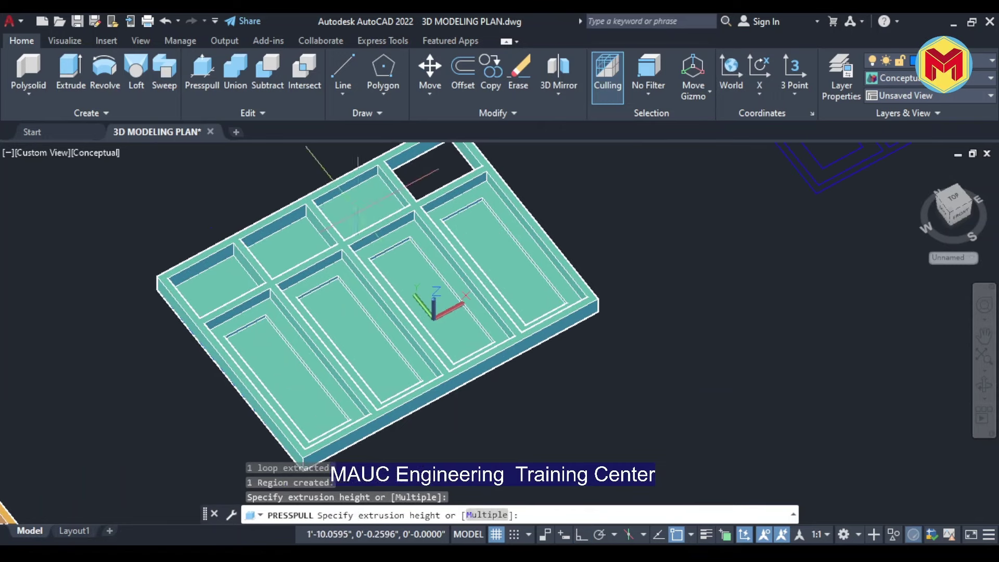
{"action": "scroll", "coordinate": [416, 184], "scroll_direction": "down", "scroll_amount": 3}
{"action": "left_click", "coordinate": [451, 215]}
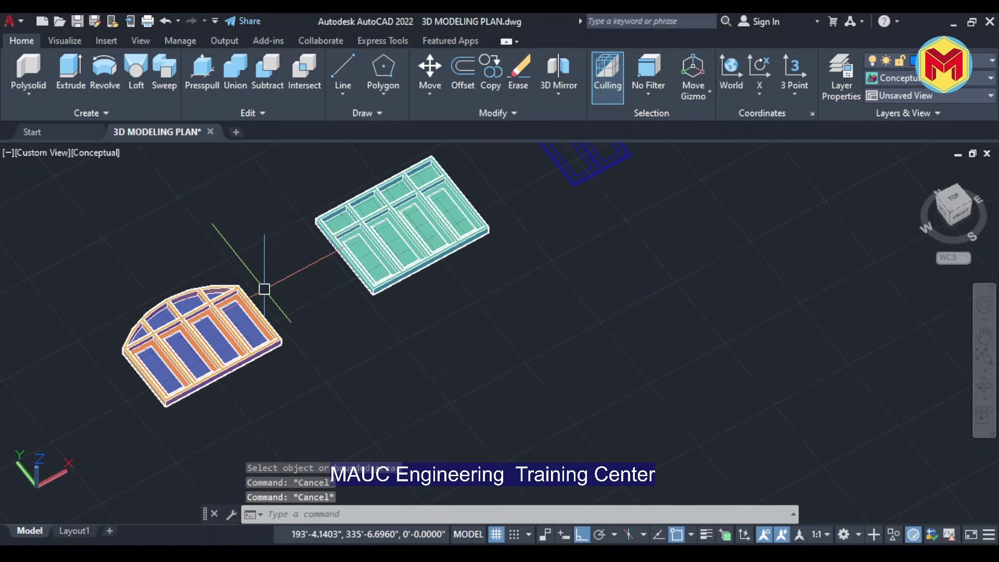
{"action": "type", "text": "ma"}
Match the arched window's orange frame colour onto a rectangular frame piece
{"action": "key", "text": "Return"}
{"action": "scroll", "coordinate": [265, 288], "scroll_direction": "up", "scroll_amount": 2}
{"action": "scroll", "coordinate": [250, 303], "scroll_direction": "up", "scroll_amount": 1}
{"action": "left_click", "coordinate": [228, 312]}
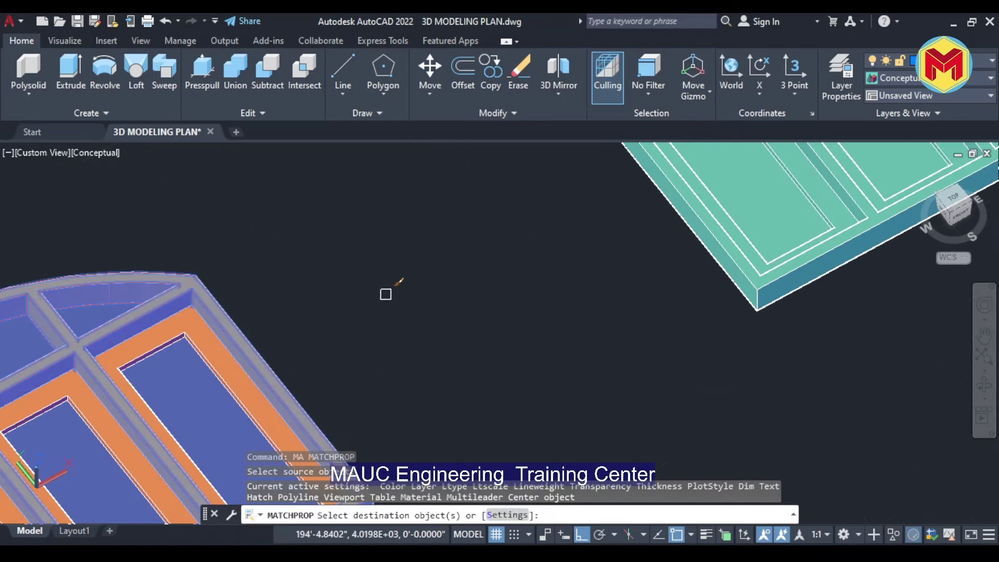
{"action": "scroll", "coordinate": [520, 328], "scroll_direction": "up", "scroll_amount": 2}
{"action": "left_click", "coordinate": [223, 338]}
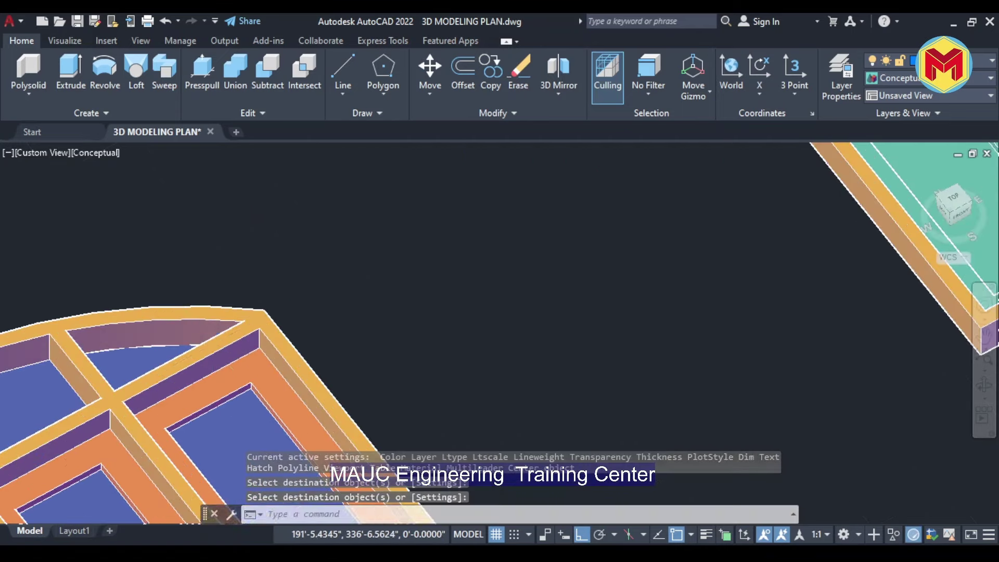
Run a second property match from another frame object
{"action": "key", "text": "Return"}
{"action": "key", "text": "Return"}
{"action": "scroll", "coordinate": [505, 284], "scroll_direction": "down", "scroll_amount": 3}
{"action": "left_click", "coordinate": [505, 284]}
{"action": "scroll", "coordinate": [493, 294], "scroll_direction": "up", "scroll_amount": 4}
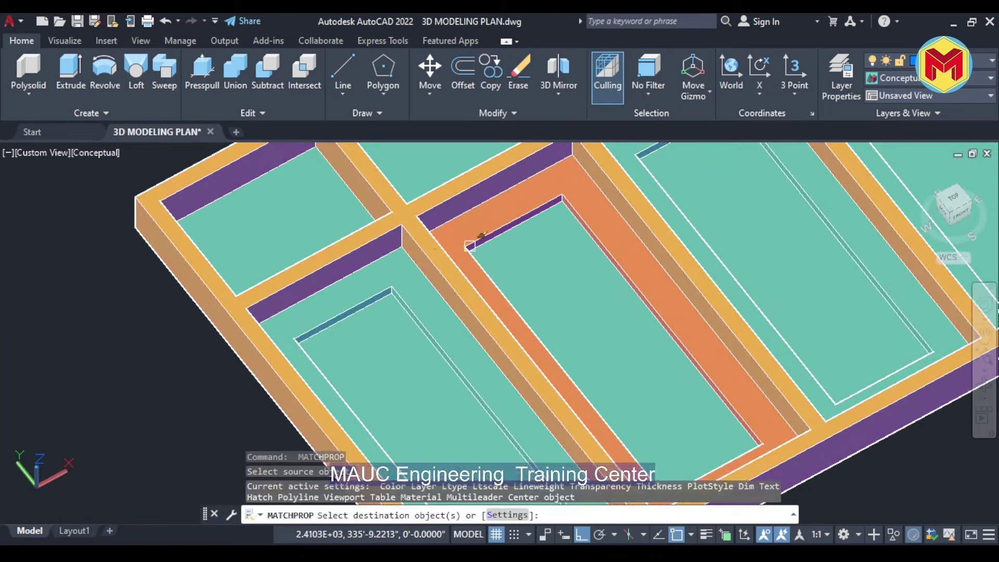
{"action": "scroll", "coordinate": [540, 283], "scroll_direction": "down", "scroll_amount": 2}
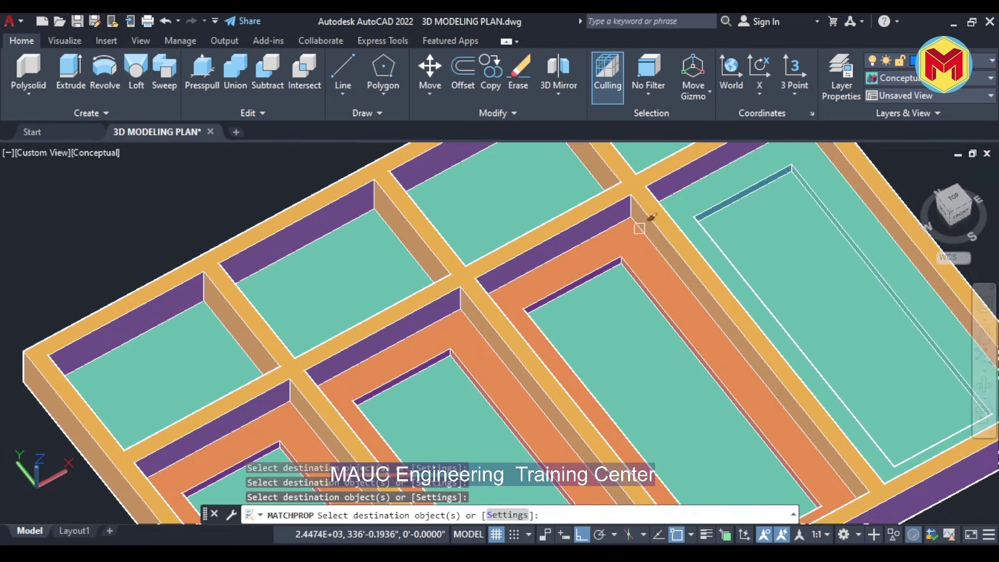
{"action": "scroll", "coordinate": [368, 384], "scroll_direction": "down", "scroll_amount": 4}
{"action": "key", "text": "Return"}
{"action": "key", "text": "Return"}
Turn five rectangular-window panes blue by matching a blue pane
{"action": "scroll", "coordinate": [368, 384], "scroll_direction": "up", "scroll_amount": 3}
{"action": "left_click", "coordinate": [372, 386]}
{"action": "scroll", "coordinate": [373, 386], "scroll_direction": "down", "scroll_amount": 3}
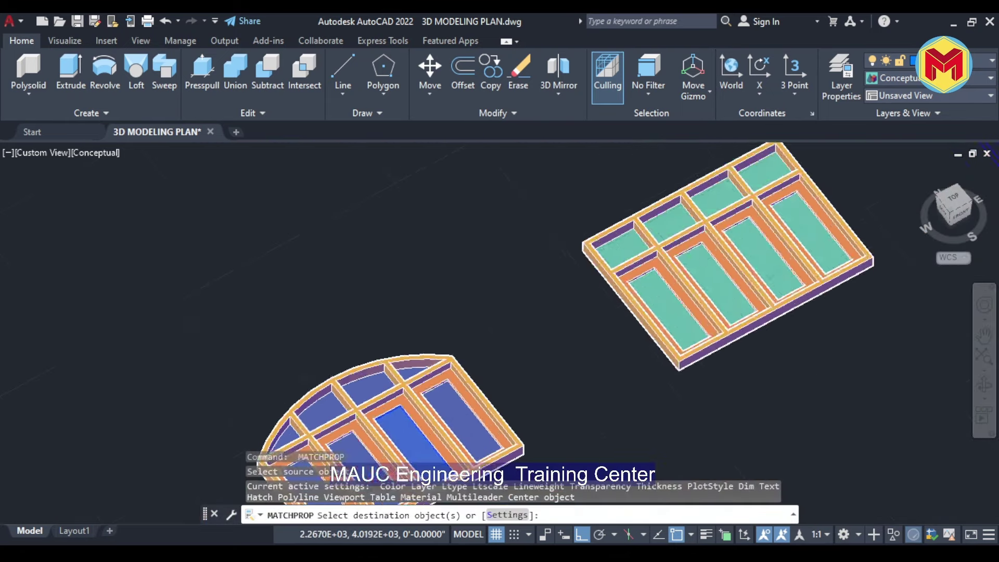
{"action": "scroll", "coordinate": [531, 359], "scroll_direction": "up", "scroll_amount": 2}
{"action": "scroll", "coordinate": [543, 348], "scroll_direction": "up", "scroll_amount": 2}
{"action": "left_click", "coordinate": [697, 264]}
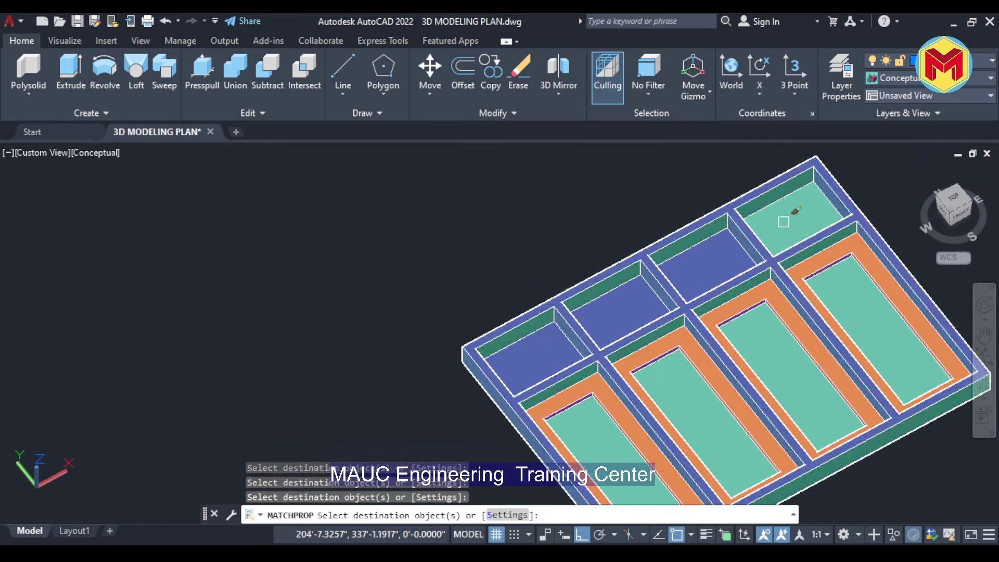
{"action": "left_click", "coordinate": [785, 216]}
{"action": "left_click", "coordinate": [847, 287]}
{"action": "left_click", "coordinate": [794, 335]}
{"action": "left_click", "coordinate": [687, 411]}
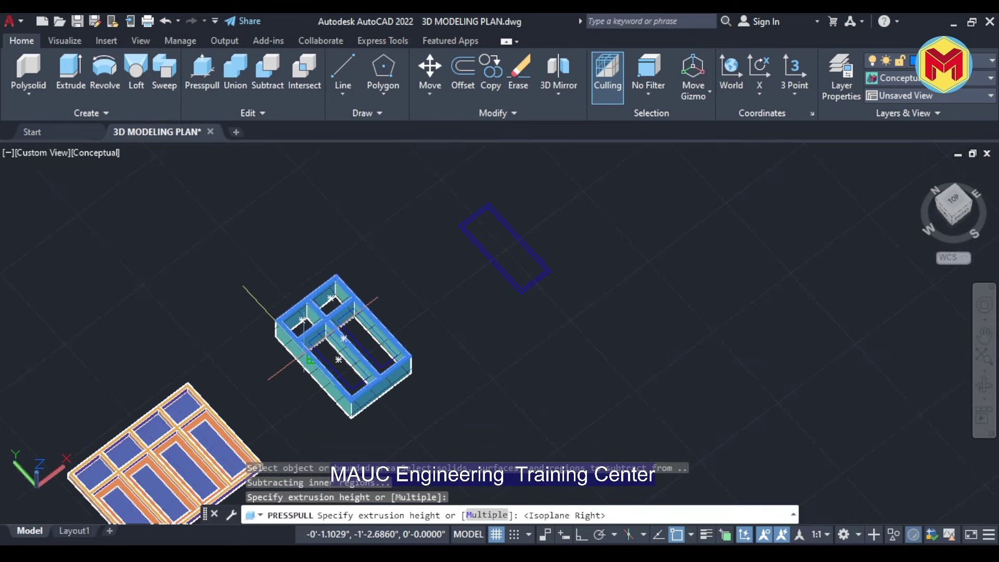
Extrude one more inner area as a pane, then start and cancel another property match
{"action": "scroll", "coordinate": [330, 301], "scroll_direction": "up", "scroll_amount": 3}
{"action": "scroll", "coordinate": [471, 199], "scroll_direction": "up", "scroll_amount": 2}
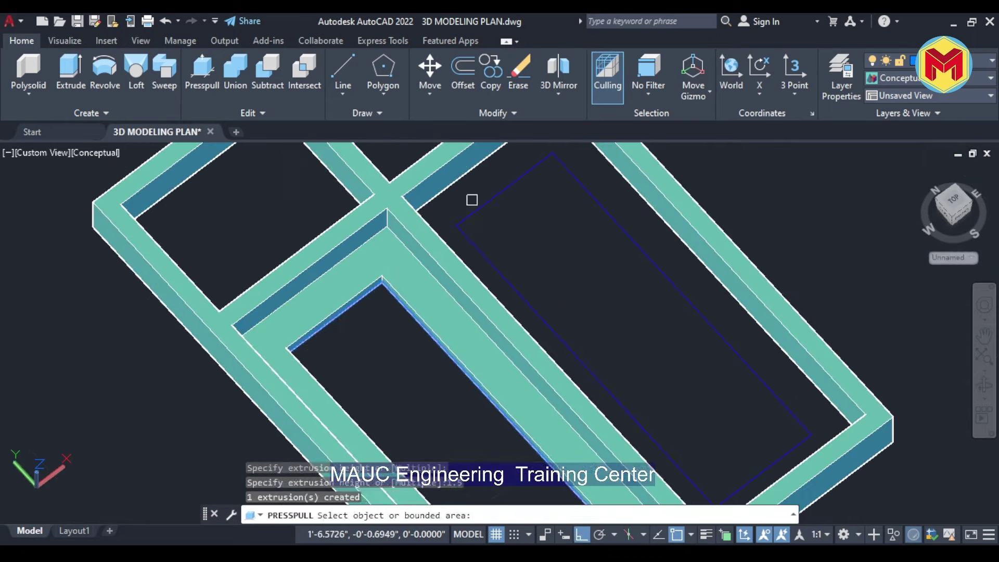
{"action": "scroll", "coordinate": [446, 328], "scroll_direction": "down", "scroll_amount": 1}
{"action": "left_click", "coordinate": [446, 328]}
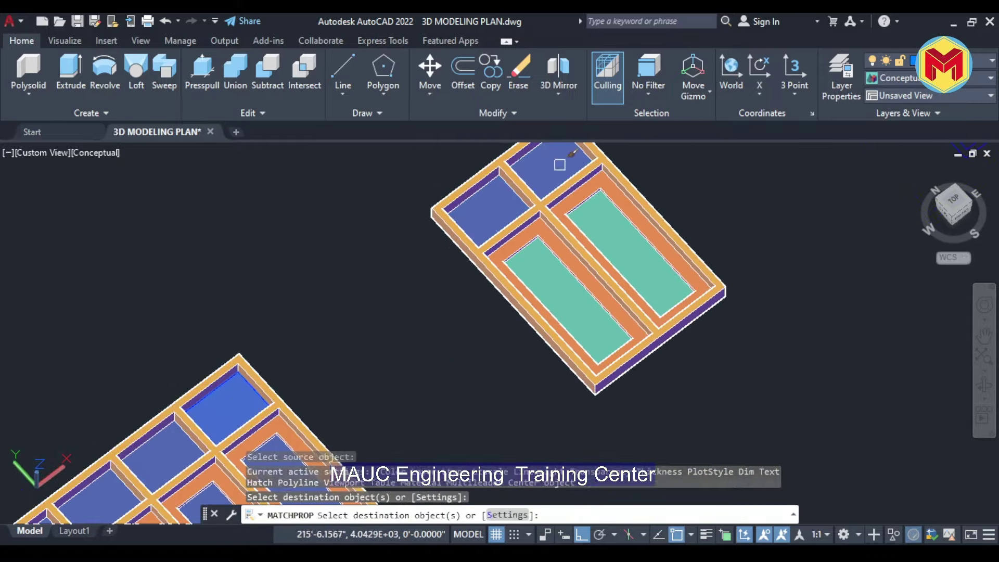
{"action": "scroll", "coordinate": [585, 296], "scroll_direction": "down", "scroll_amount": 3}
{"action": "key", "text": "Escape"}
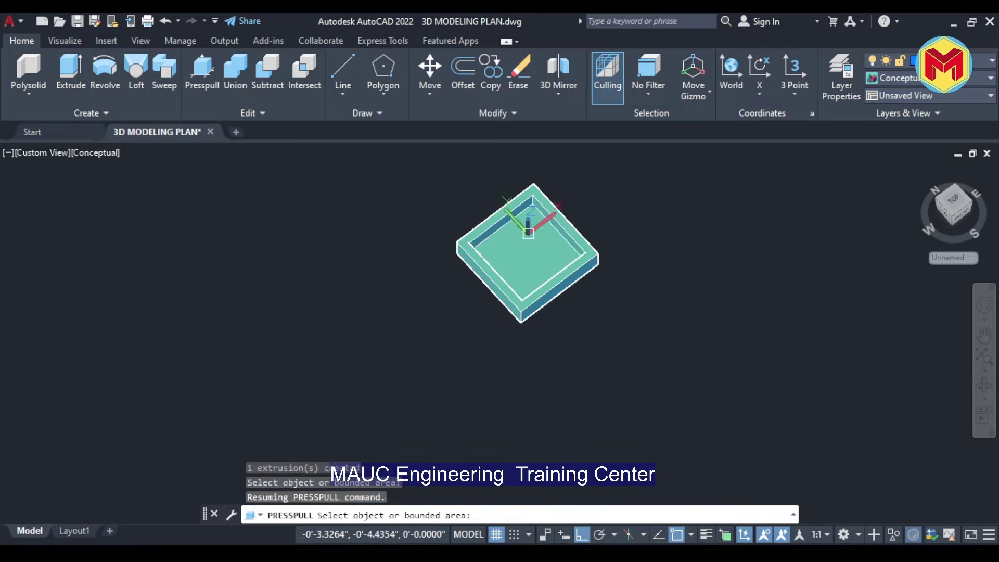
{"action": "left_click", "coordinate": [347, 306]}
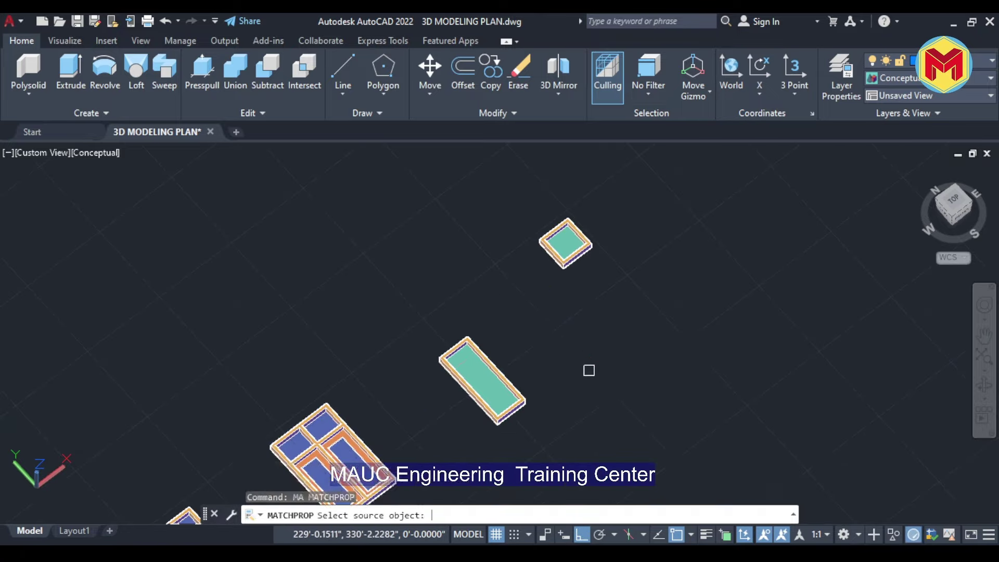
{"action": "scroll", "coordinate": [618, 296], "scroll_direction": "down", "scroll_amount": 5}
{"action": "key", "text": "Escape"}
{"action": "key", "text": "Escape"}
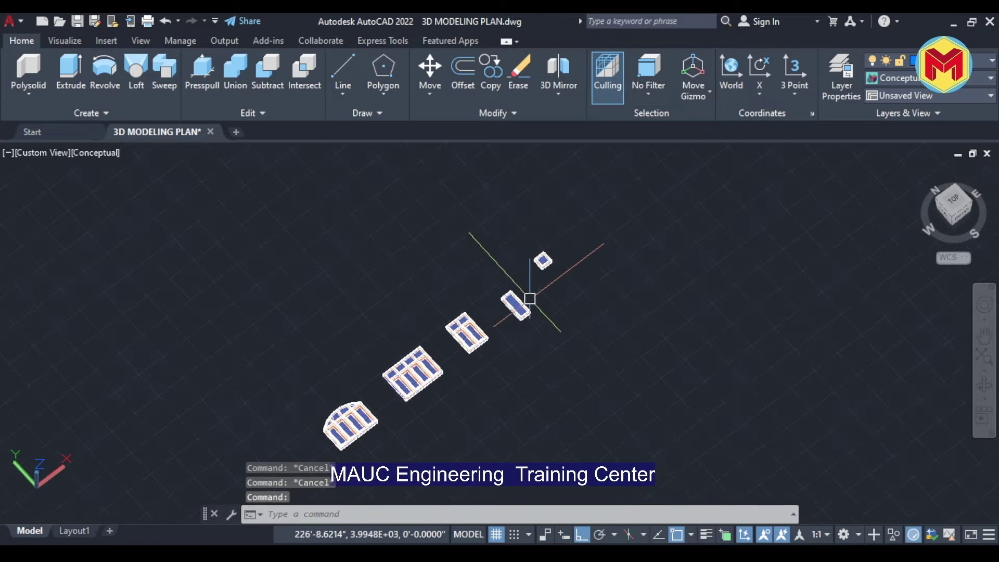
Rotate the door upright, copy the windows into the wall openings, and save the drawing
{"action": "middle_click_drag", "start_coordinate": [500, 322], "coordinate": [542, 307], "text": "shift"}
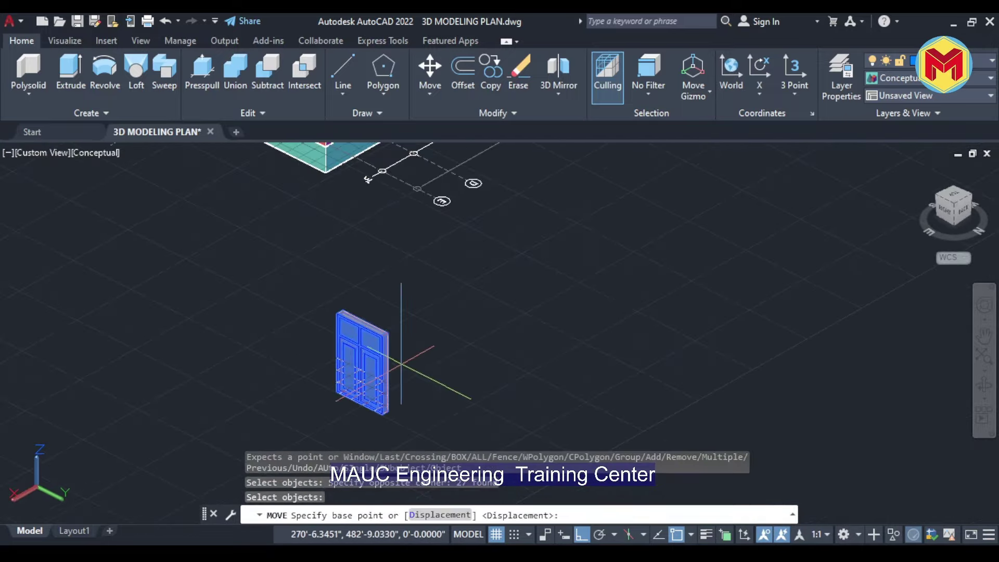
{"action": "key", "text": "Escape"}
{"action": "scroll", "coordinate": [382, 402], "scroll_direction": "down", "scroll_amount": 2}
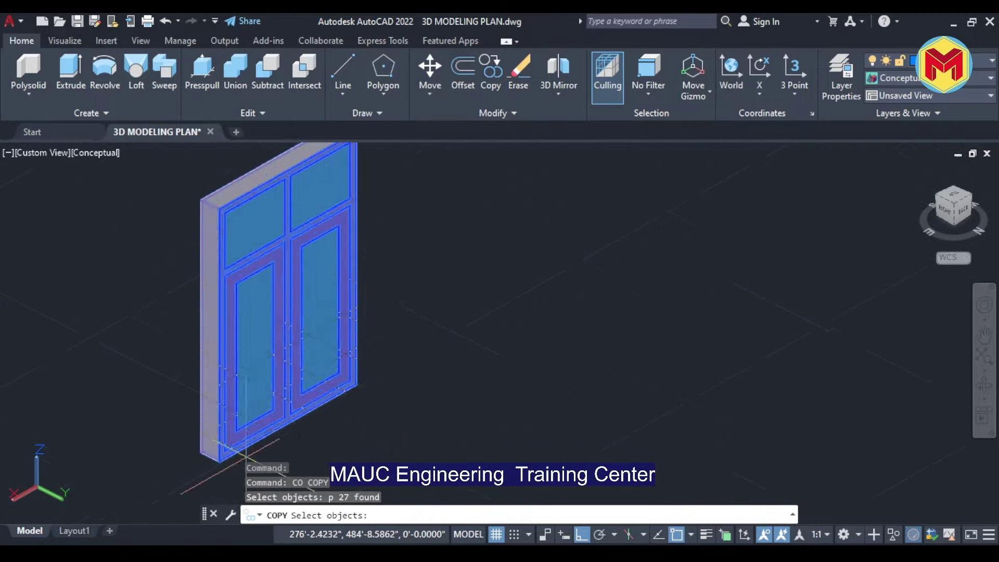
{"action": "scroll", "coordinate": [396, 341], "scroll_direction": "down", "scroll_amount": 3}
{"action": "scroll", "coordinate": [517, 297], "scroll_direction": "down", "scroll_amount": 3}
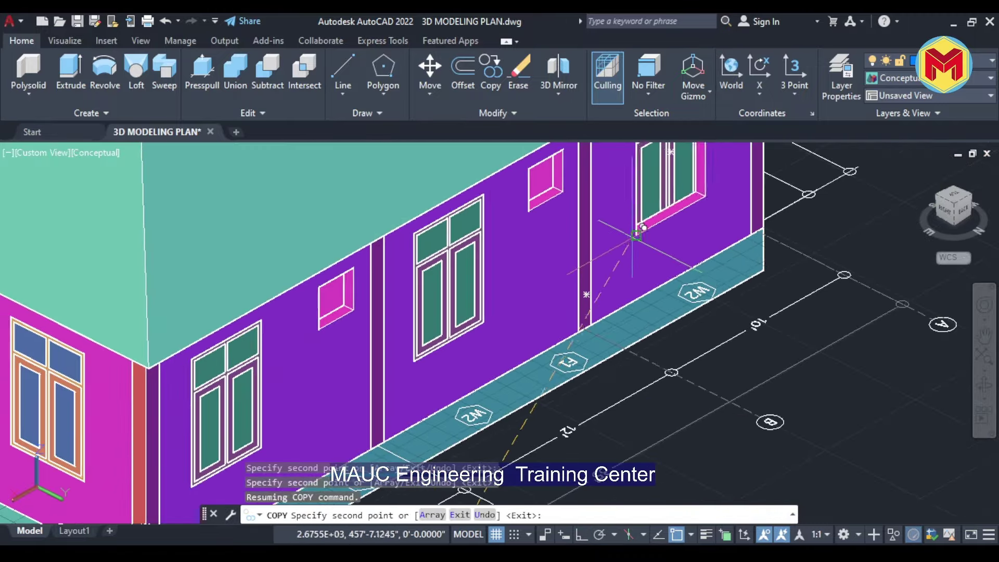
{"action": "key", "text": "Escape"}
{"action": "key", "text": "ctrl+s"}
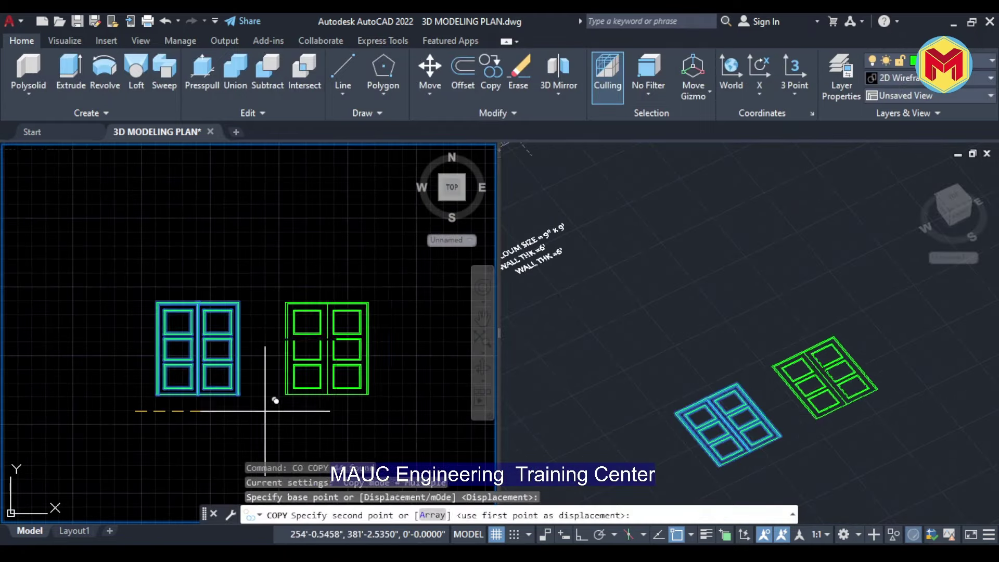
Place a copy of the window and erase its bottom row of panes
{"action": "left_click", "coordinate": [276, 400]}
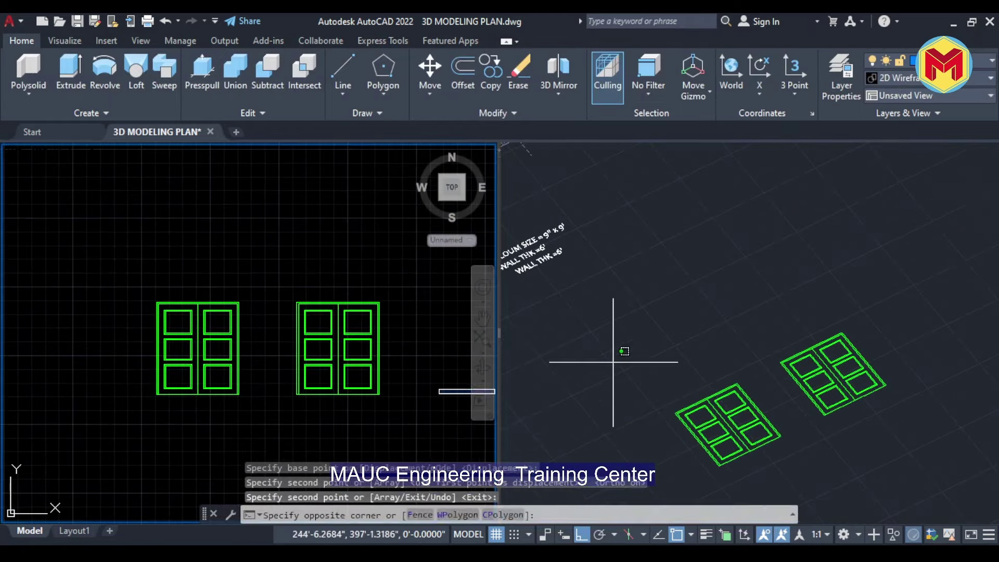
{"action": "key", "text": "Escape"}
{"action": "key", "text": "Escape"}
{"action": "scroll", "coordinate": [252, 386], "scroll_direction": "up", "scroll_amount": 5}
{"action": "left_click", "coordinate": [262, 434]}
{"action": "left_click", "coordinate": [196, 380]}
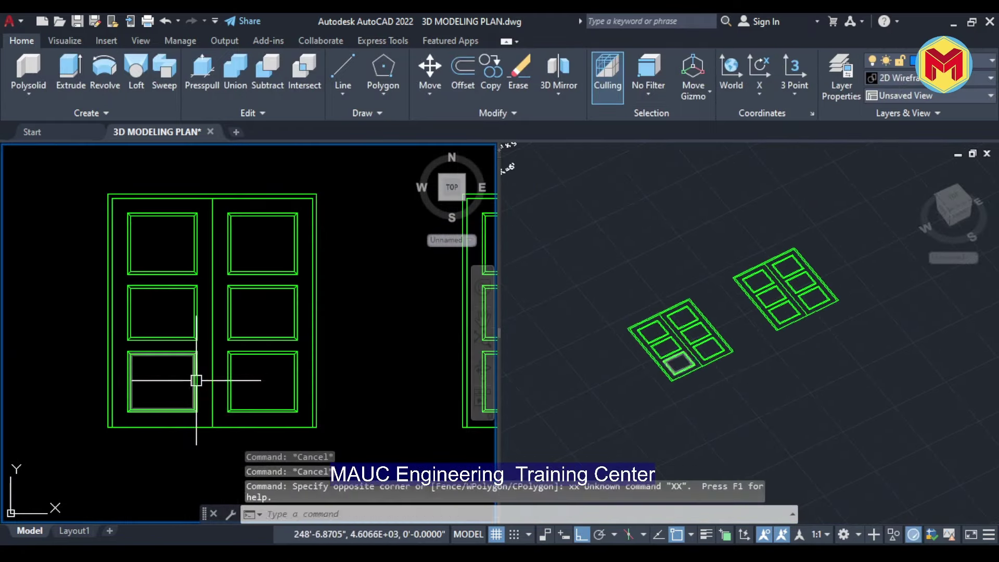
{"action": "key", "text": "Delete"}
{"action": "key", "text": "Escape"}
{"action": "key", "text": "Delete"}
Explode the door frame lines, move the door into the entrance, and match the orange colour
{"action": "left_click", "coordinate": [156, 241]}
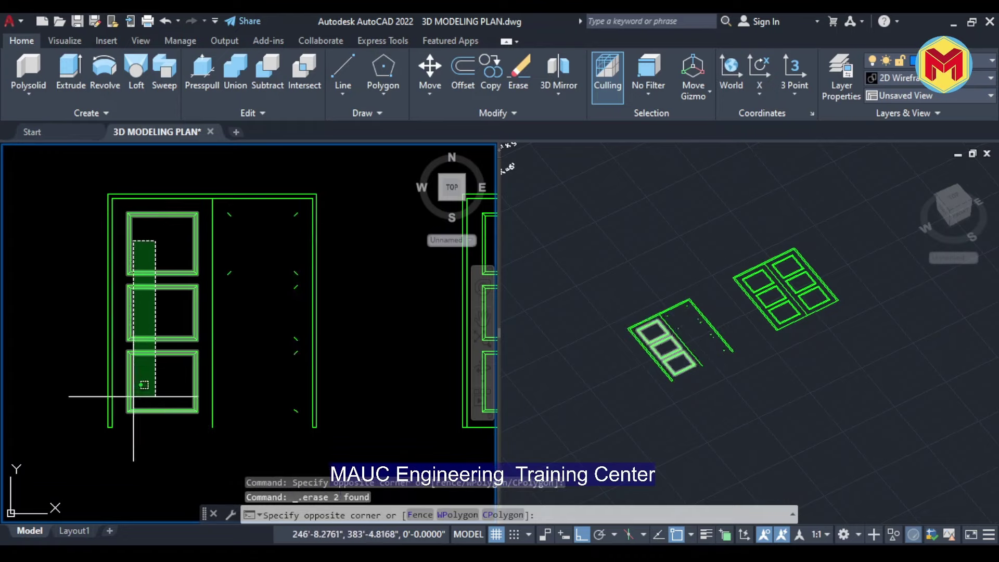
{"action": "type", "text": "x"}
{"action": "key", "text": "Return"}
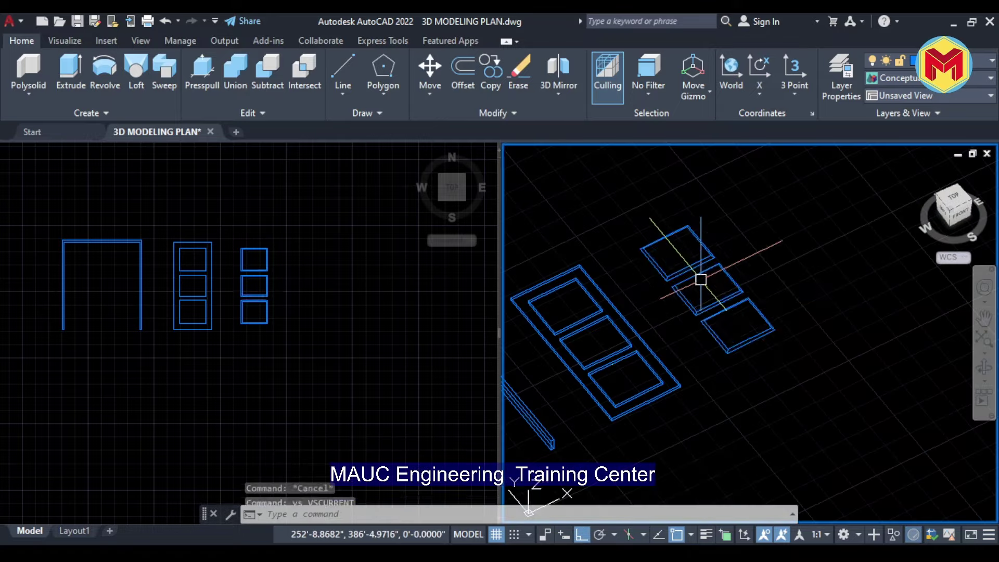
{"action": "type", "text": "m"}
{"action": "key", "text": "Return"}
{"action": "left_click", "coordinate": [587, 207]}
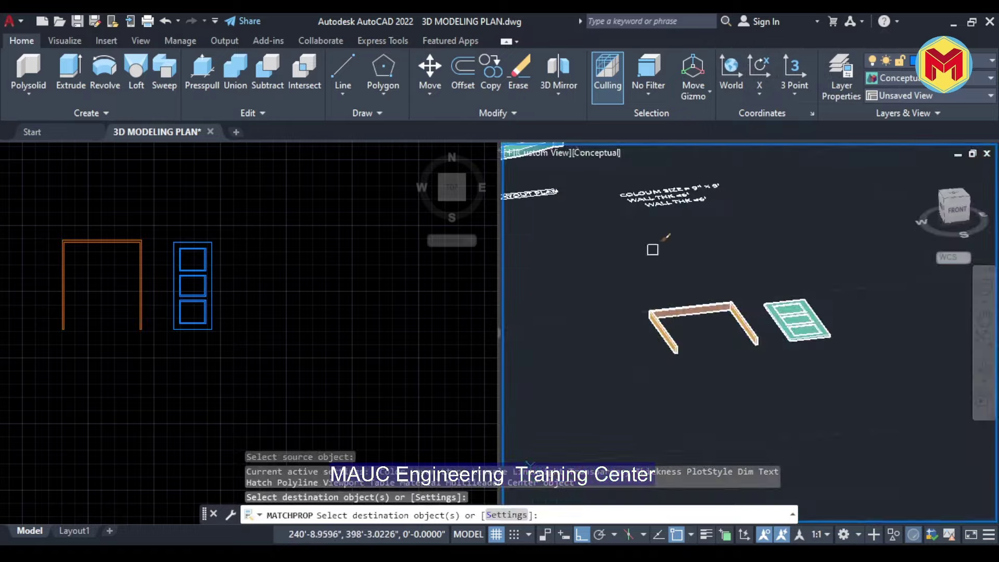
{"action": "left_click_drag", "start_coordinate": [653, 250], "coordinate": [874, 423]}
{"action": "key", "text": "Escape"}
{"action": "scroll", "coordinate": [812, 334], "scroll_direction": "up", "scroll_amount": 3}
{"action": "middle_click_drag", "start_coordinate": [812, 333], "coordinate": [723, 261]}
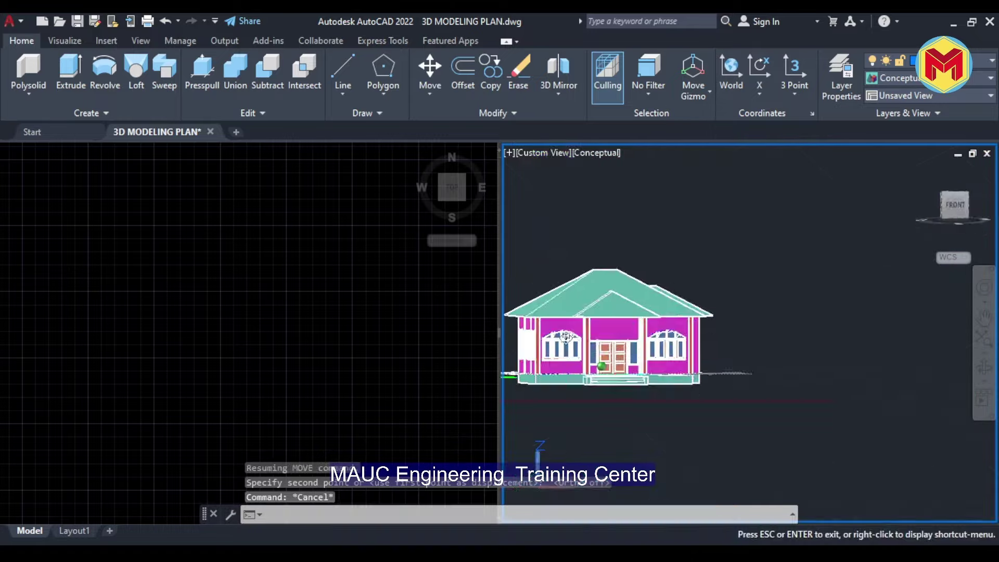
Switch to Top view and trace the house outline, including an 8-unit segment
{"action": "key", "text": "Return"}
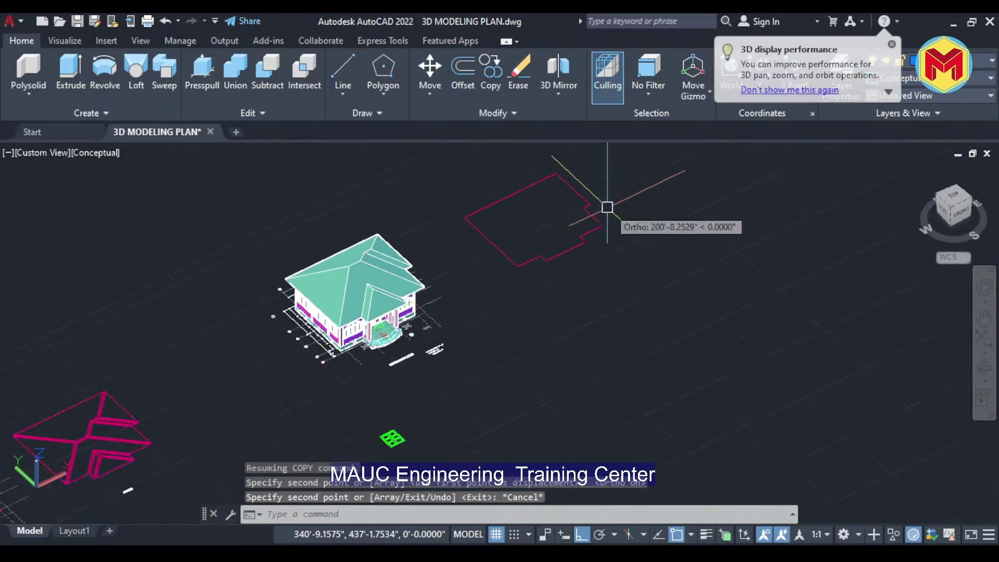
{"action": "left_click", "coordinate": [49, 153]}
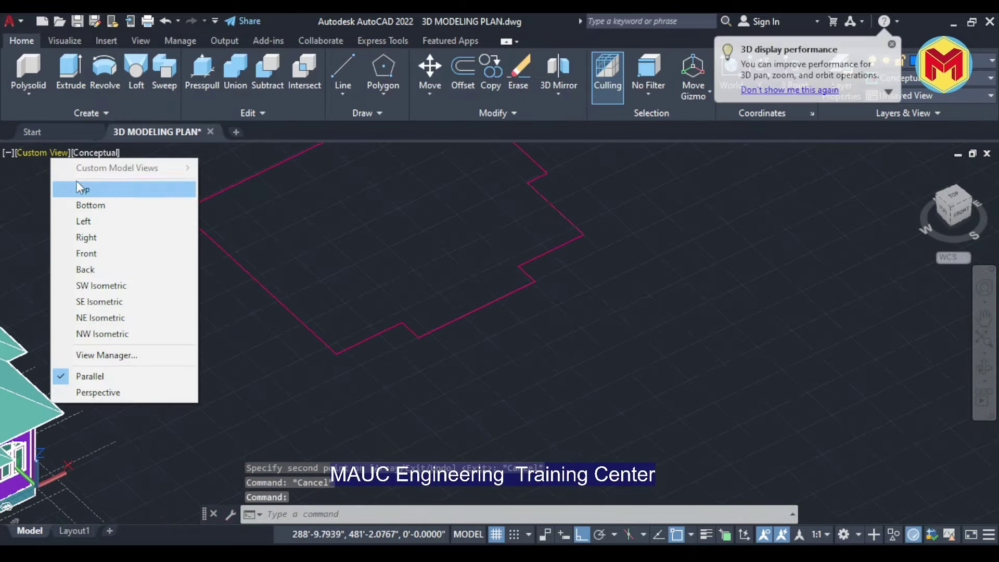
{"action": "left_click", "coordinate": [84, 194]}
{"action": "type", "text": "8"}
{"action": "key", "text": "Return"}
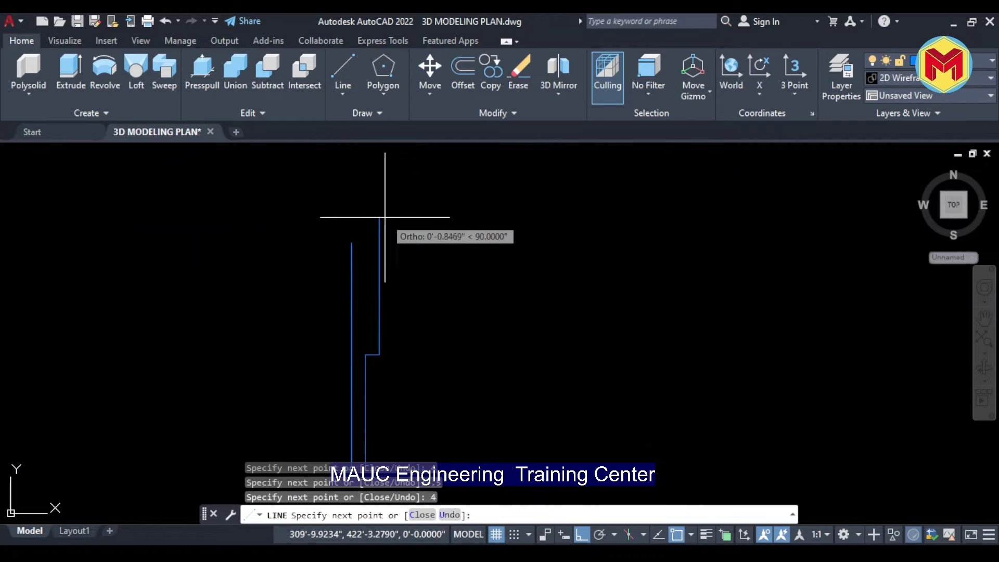
Split the workspace into two vertical viewports, then start and cancel moving the blue outline
{"action": "type", "text": "i"}
{"action": "key", "text": "Return"}
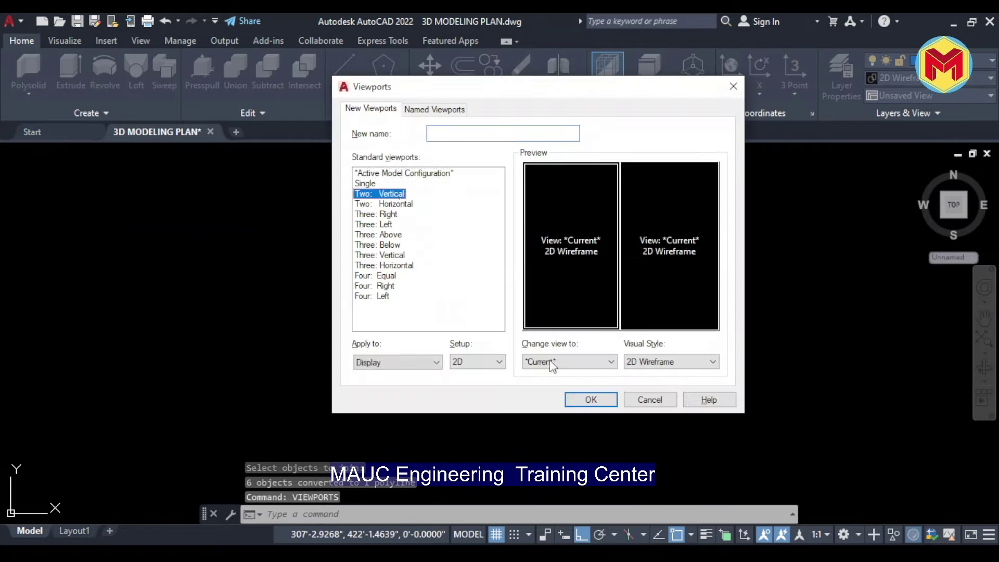
{"action": "key", "text": "Return"}
{"action": "left_click", "coordinate": [740, 382]}
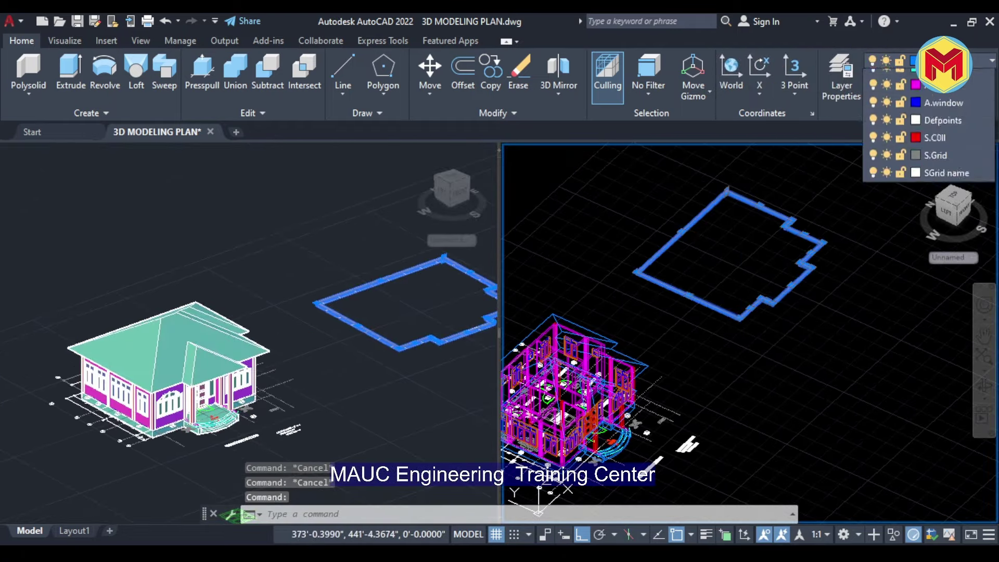
{"action": "type", "text": "m"}
{"action": "key", "text": "Return"}
{"action": "scroll", "coordinate": [672, 237], "scroll_direction": "down", "scroll_amount": 5}
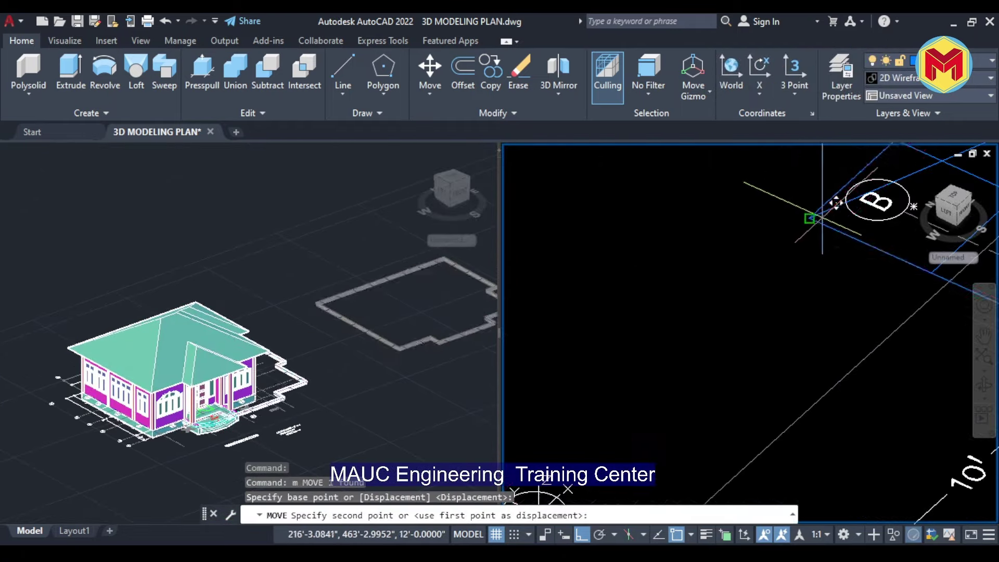
{"action": "key", "text": "Escape"}
{"action": "key", "text": "Escape"}
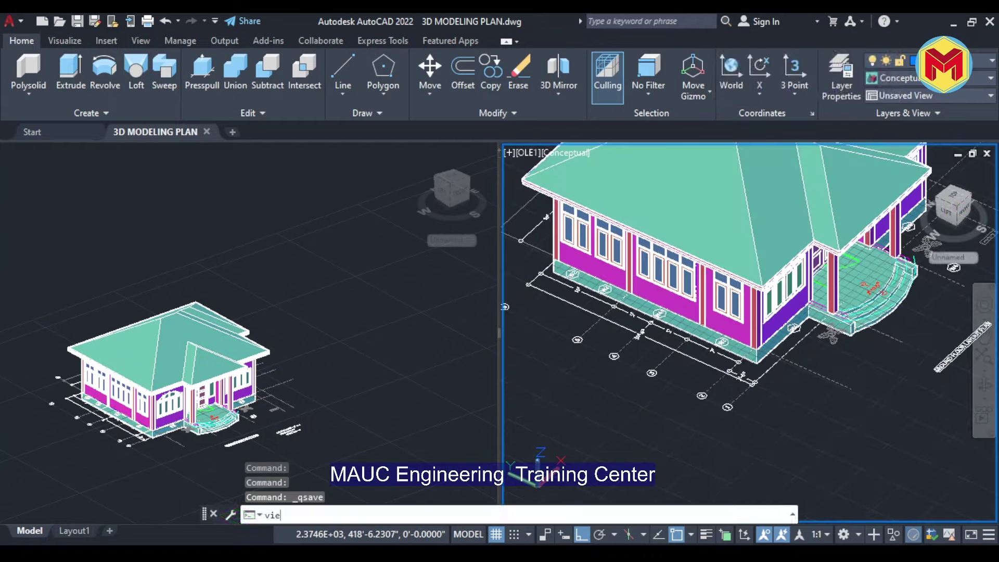
Return to a single viewport layout with WPORTS
{"action": "type", "text": "wports"}
{"action": "key", "text": "Return"}
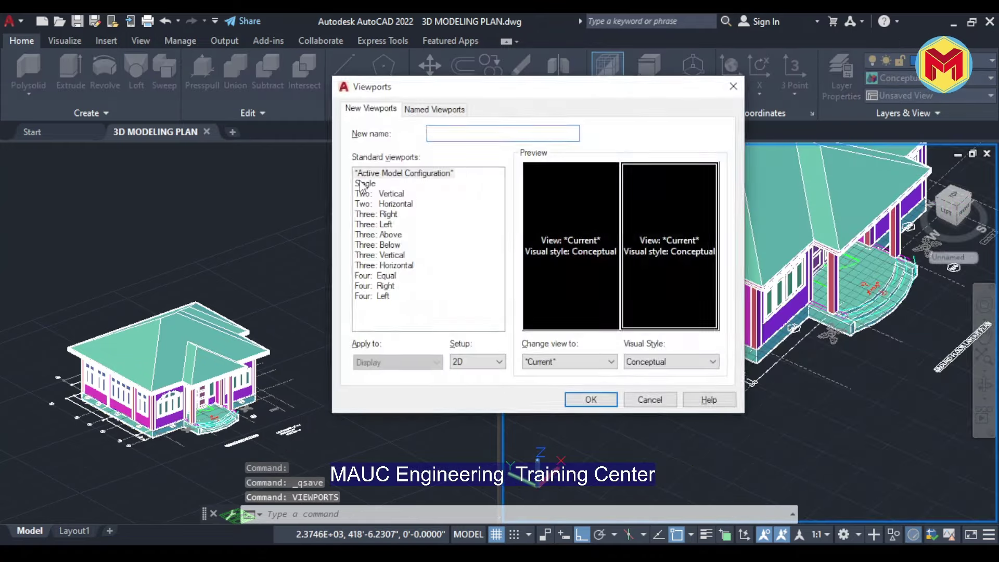
{"action": "left_click", "coordinate": [368, 183]}
{"action": "left_click", "coordinate": [585, 399]}
{"action": "left_click", "coordinate": [568, 374]}
Select the house objects, including every red object, and move them into place
{"action": "left_click", "coordinate": [447, 435]}
{"action": "right_click", "coordinate": [567, 313]}
{"action": "left_click", "coordinate": [661, 319]}
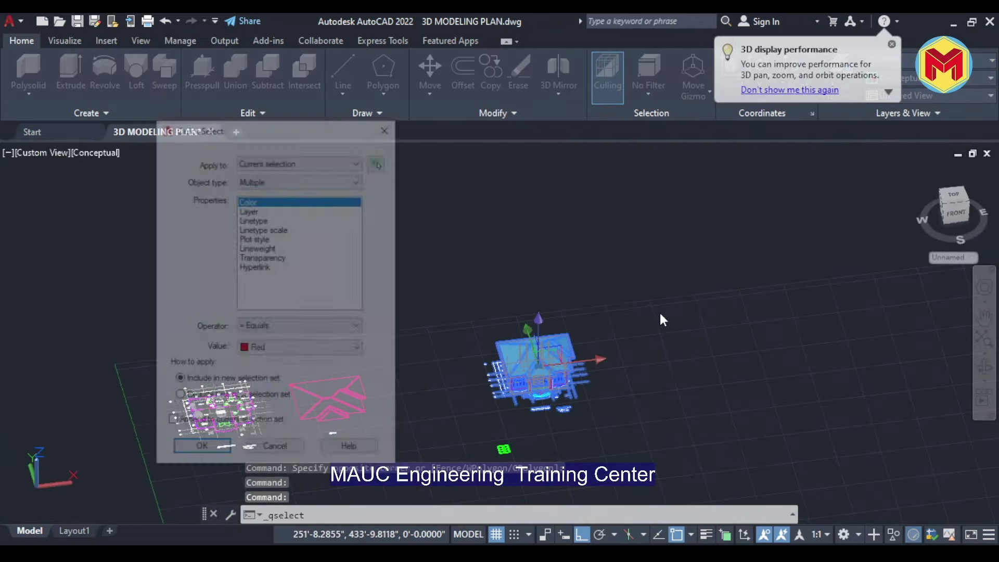
{"action": "left_click", "coordinate": [199, 449]}
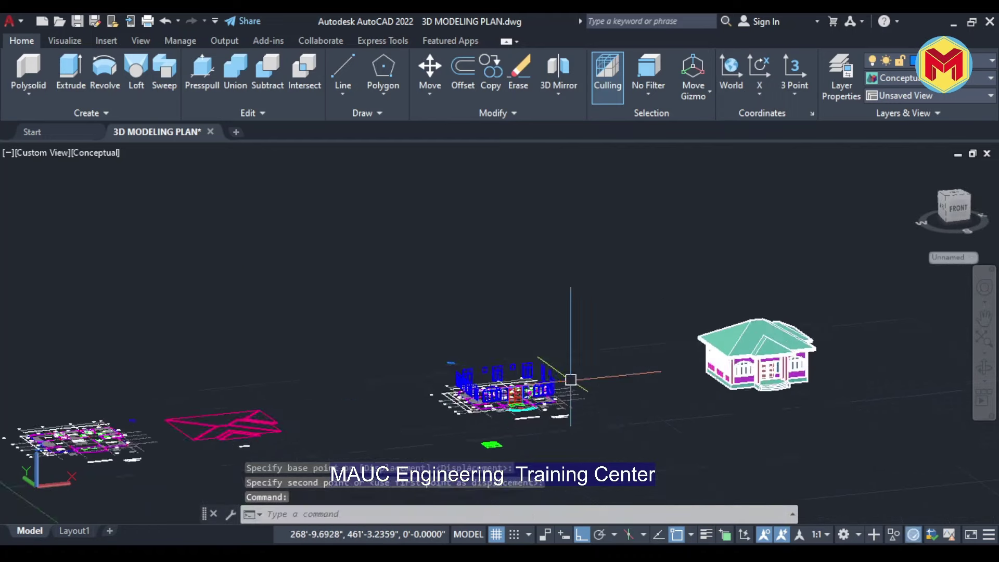
{"action": "left_click", "coordinate": [241, 409]}
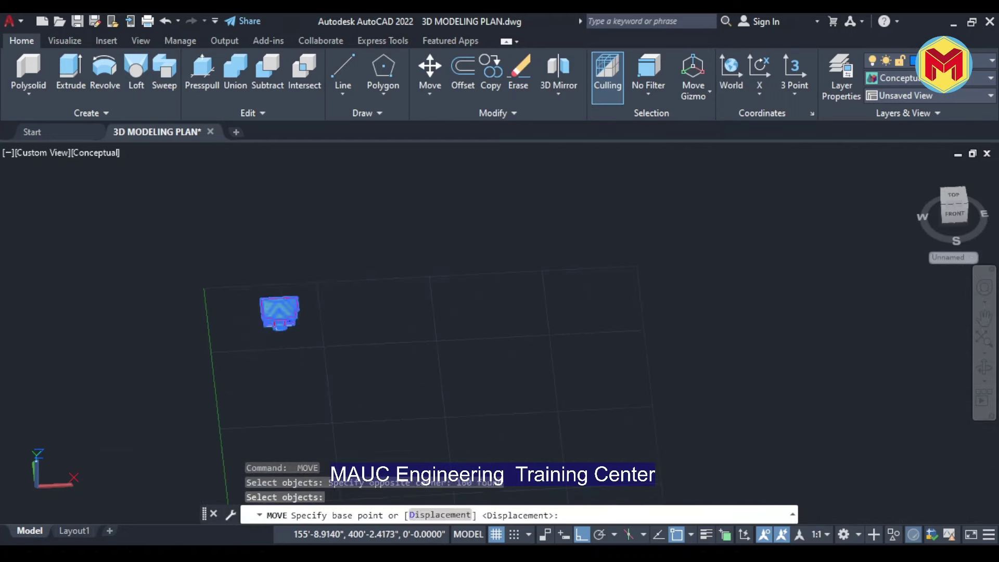
Switch to Top view for the ground plane, then to SW Isometric
{"action": "left_click", "coordinate": [31, 153]}
{"action": "left_click", "coordinate": [58, 187]}
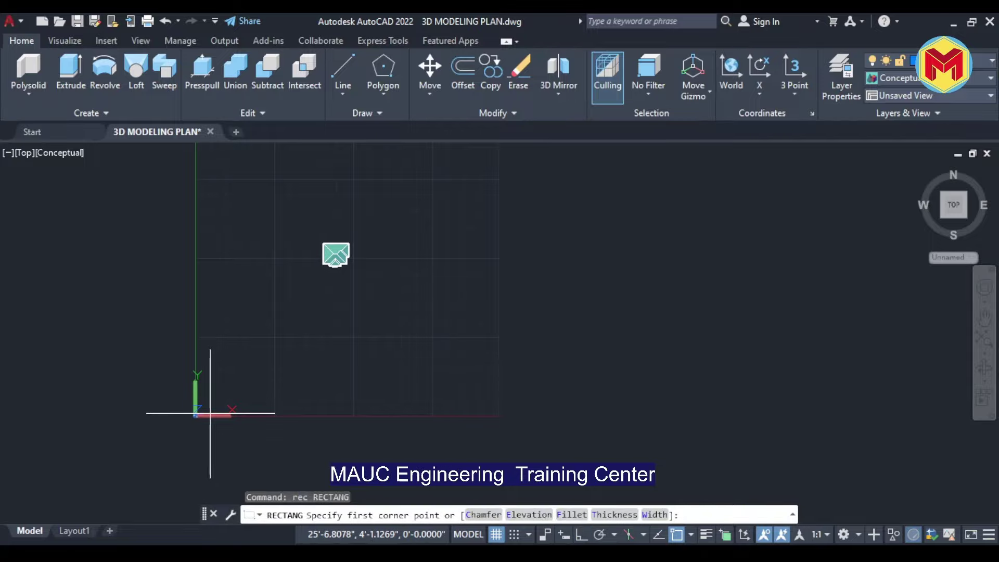
{"action": "left_click", "coordinate": [24, 153]}
{"action": "left_click", "coordinate": [57, 263]}
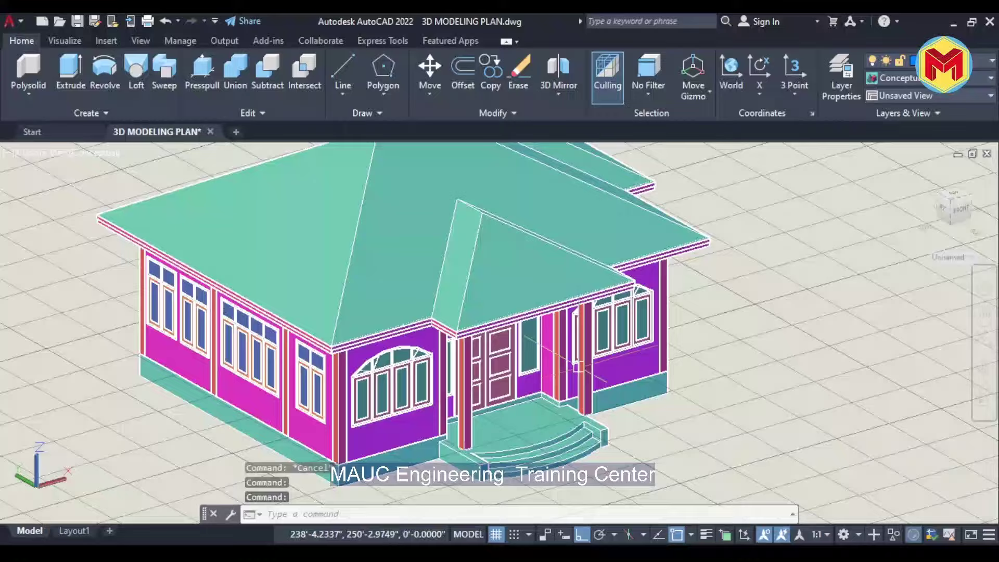
Set the Layout1 page setup to Adobe PDF on A3 paper
{"action": "right_click", "coordinate": [74, 531]}
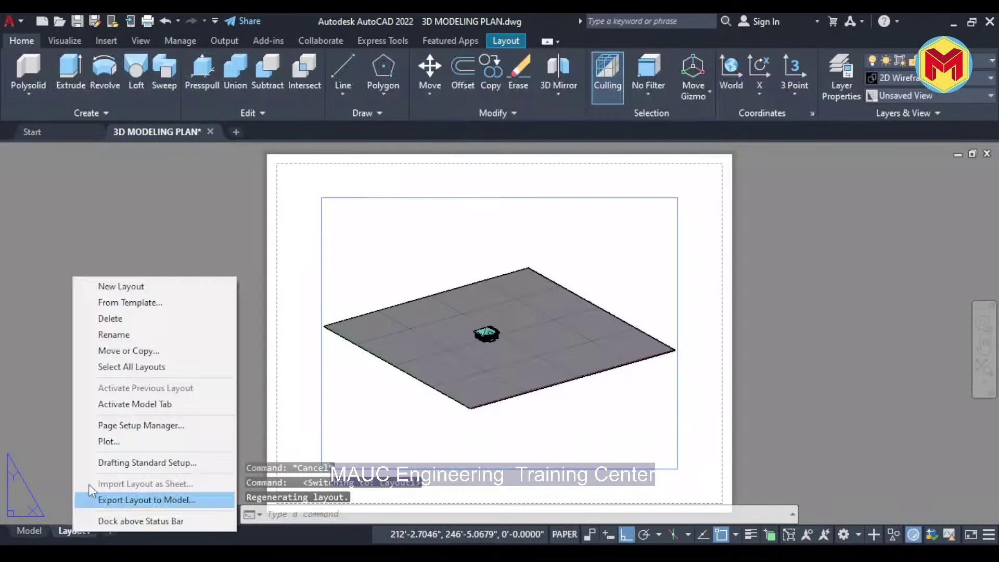
{"action": "left_click", "coordinate": [145, 422]}
{"action": "left_click", "coordinate": [723, 235]}
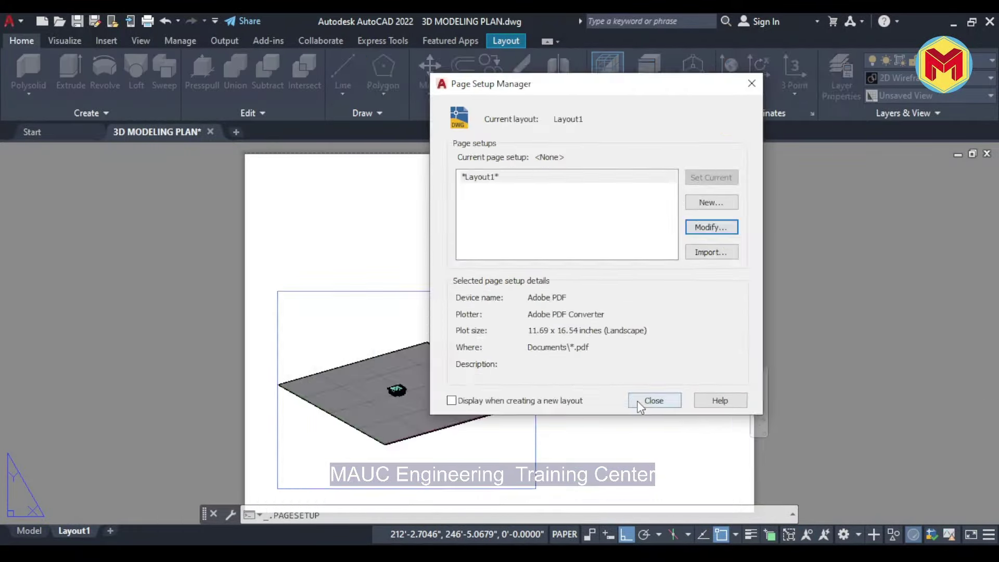
{"action": "left_click", "coordinate": [654, 400]}
{"action": "type", "text": "MV"}
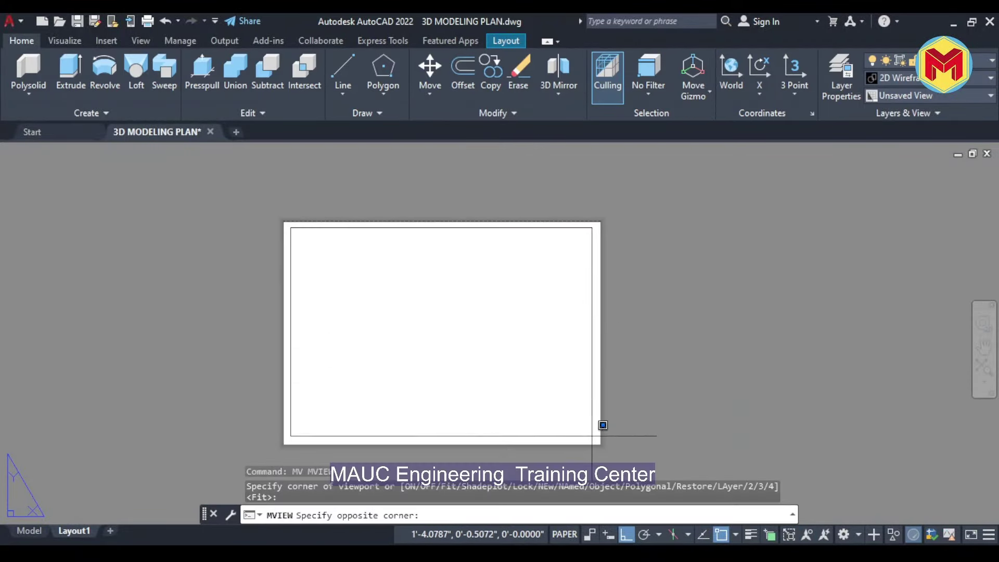
Finish the layout viewport and place a camera with the CAM command
{"action": "left_click", "coordinate": [603, 425]}
{"action": "type", "text": "ca"}
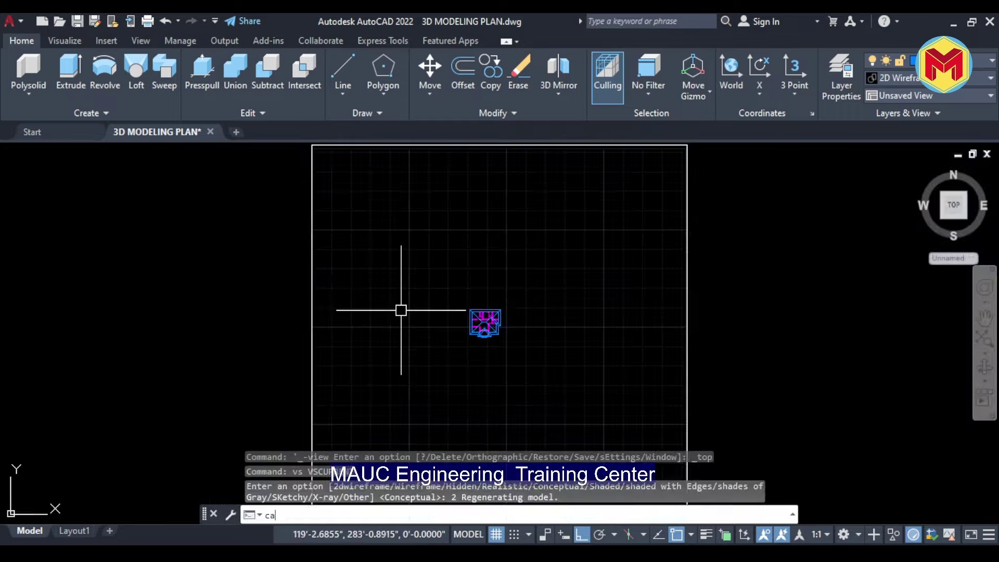
{"action": "type", "text": "m"}
{"action": "key", "text": "Return"}
{"action": "scroll", "coordinate": [521, 399], "scroll_direction": "up", "scroll_amount": 2}
{"action": "left_click", "coordinate": [520, 399]}
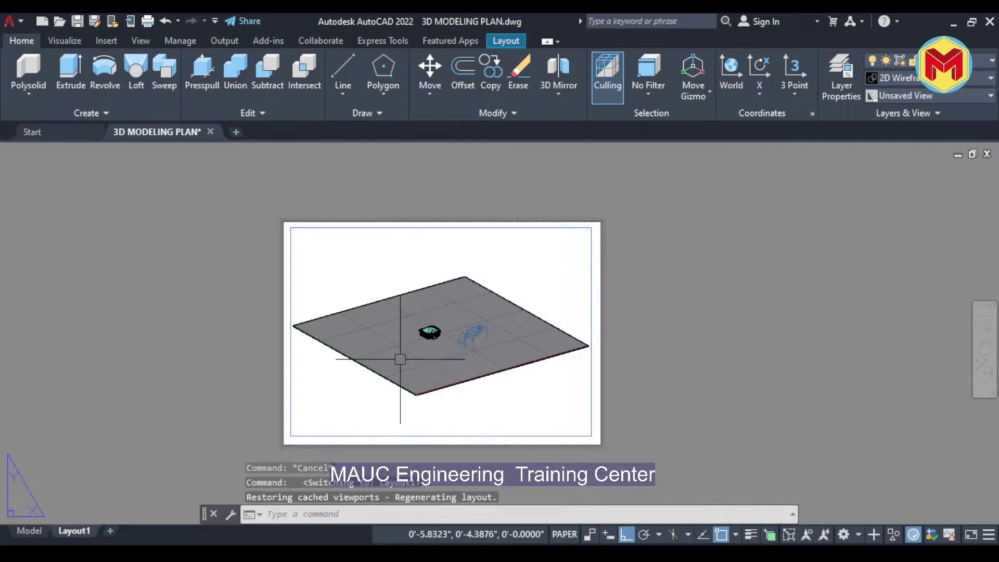
Restore the Camera1 view inside the layout viewport through the View Manager
{"action": "double_click", "coordinate": [400, 359]}
{"action": "left_click", "coordinate": [333, 227]}
{"action": "left_click", "coordinate": [388, 237]}
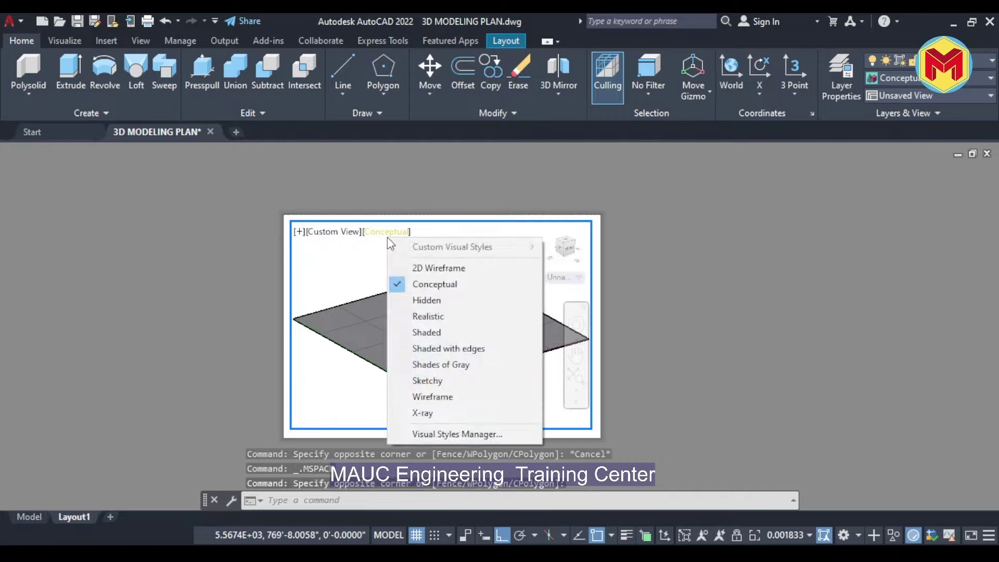
{"action": "type", "text": "v"}
{"action": "key", "text": "Return"}
{"action": "left_click", "coordinate": [352, 223]}
{"action": "left_click", "coordinate": [477, 400]}
Shade the viewport with the Conceptual visual style and return to paper space
{"action": "left_click", "coordinate": [367, 230]}
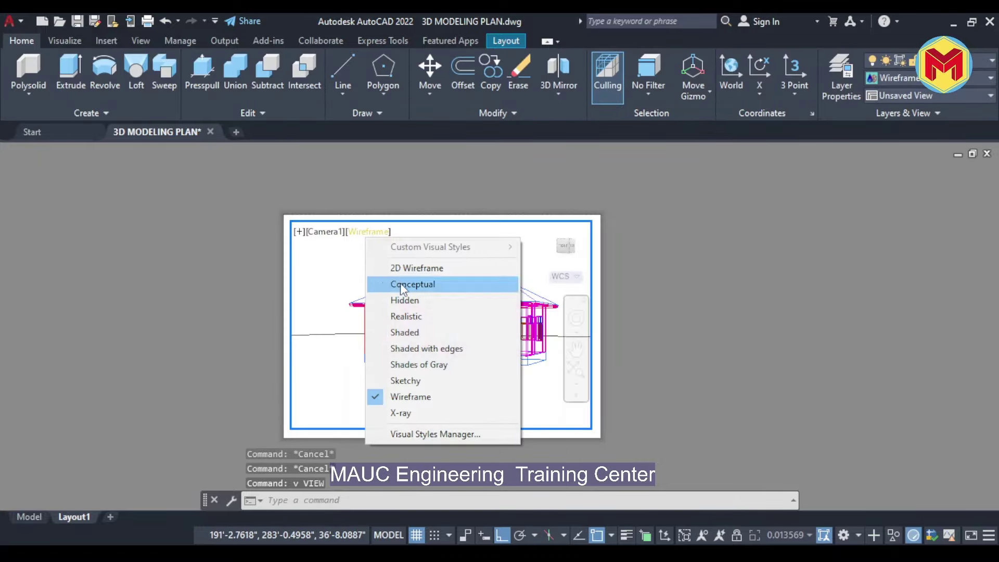
{"action": "left_click", "coordinate": [401, 283]}
{"action": "double_click", "coordinate": [679, 315]}
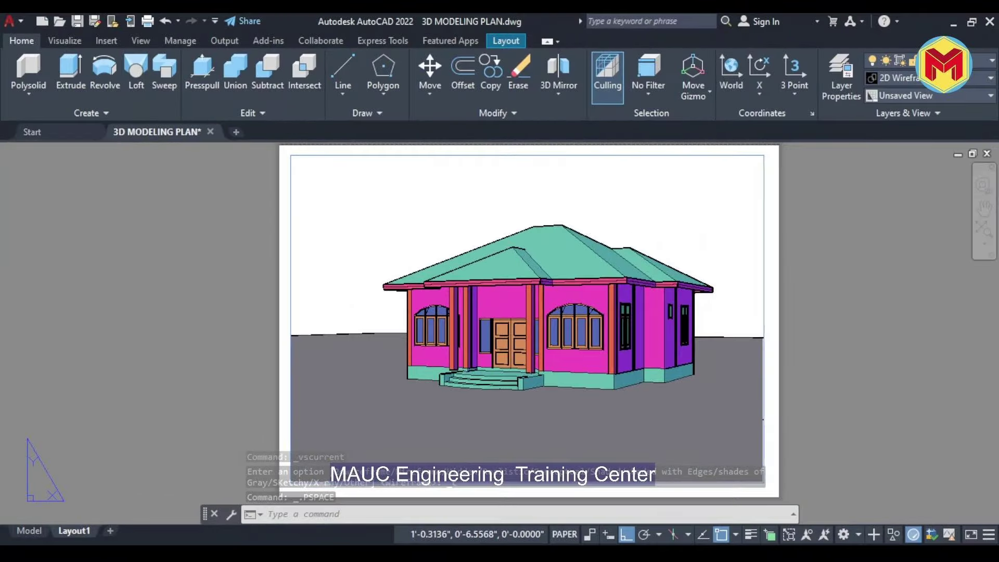